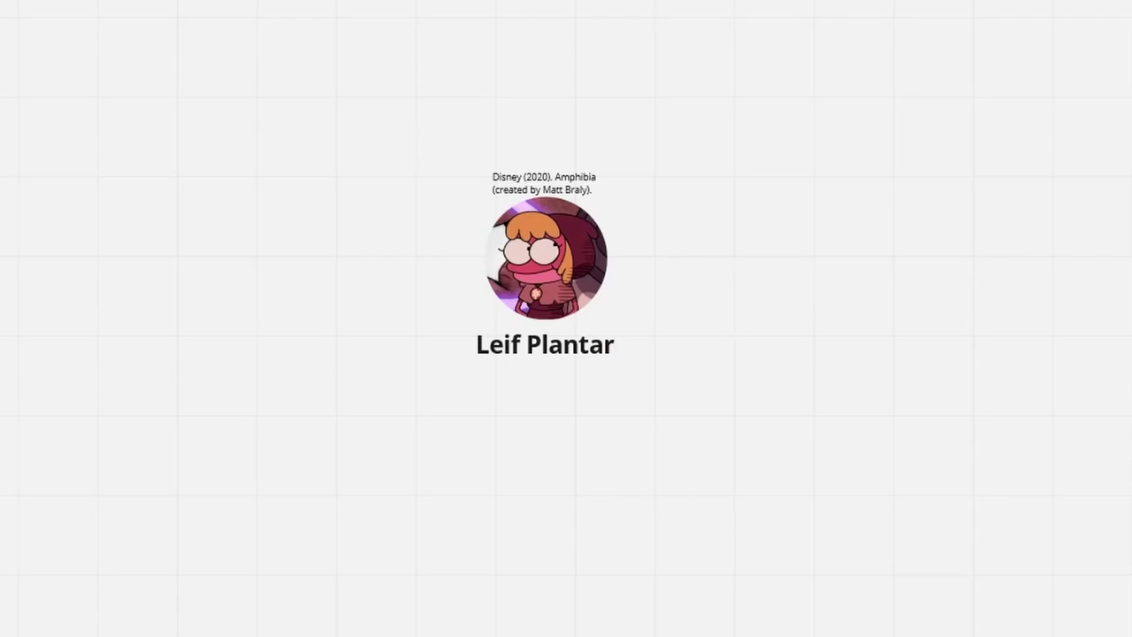
{"action": "key", "text": "Return"}
{"action": "type", "text": "-Lily"}
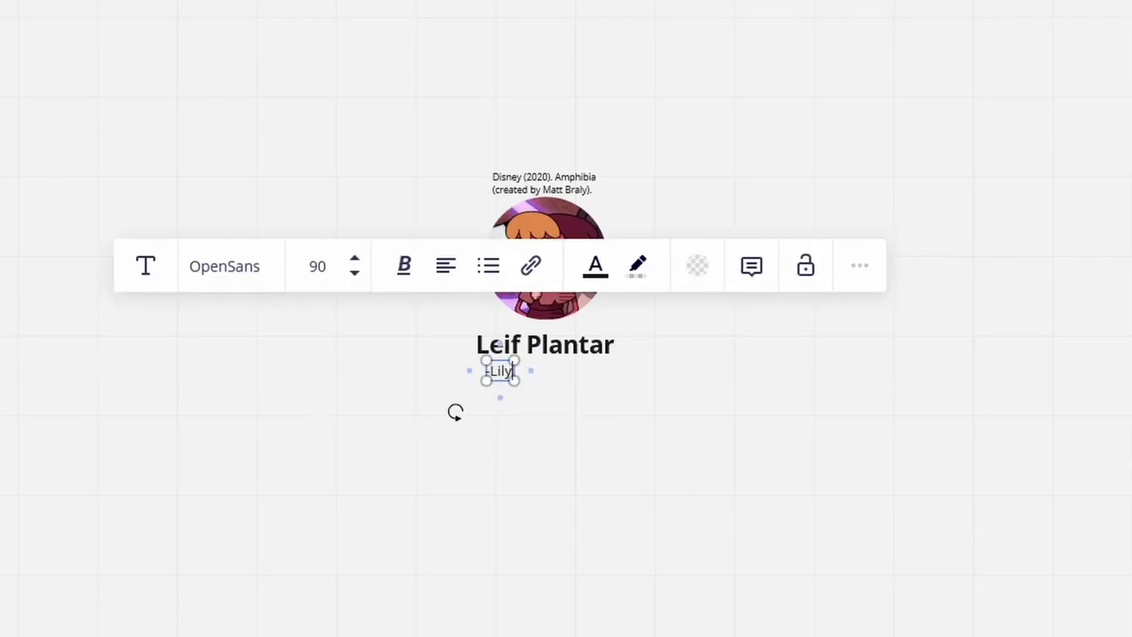
{"action": "type", "text": "-"}
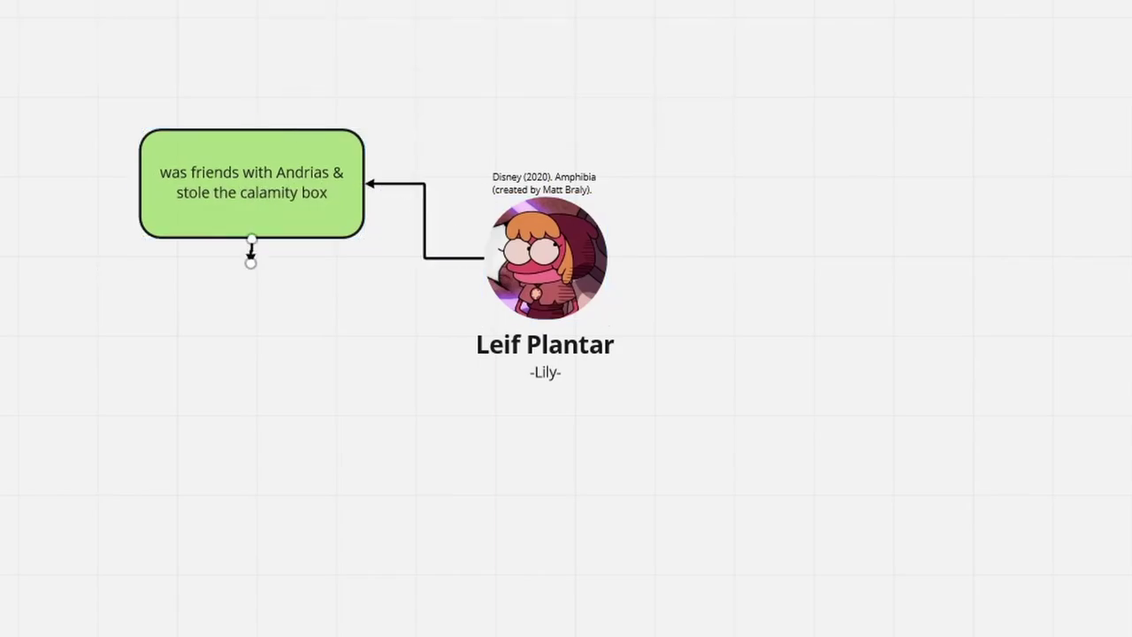
Create a connected box below the "was friends with Andrias" box reading "had to flee & hide from him".
{"action": "type", "text": "had"}
{"action": "left_click_drag", "start_coordinate": [251, 256], "coordinate": [251, 382]}
{"action": "type", "text": " to flee & hide from him"}
{"action": "key", "text": "Escape"}
Connect the "had to flee & hide from him" box to the "-Lily-" text with an arrow labelled "reason".
{"action": "left_click_drag", "start_coordinate": [366, 371], "coordinate": [526, 372]}
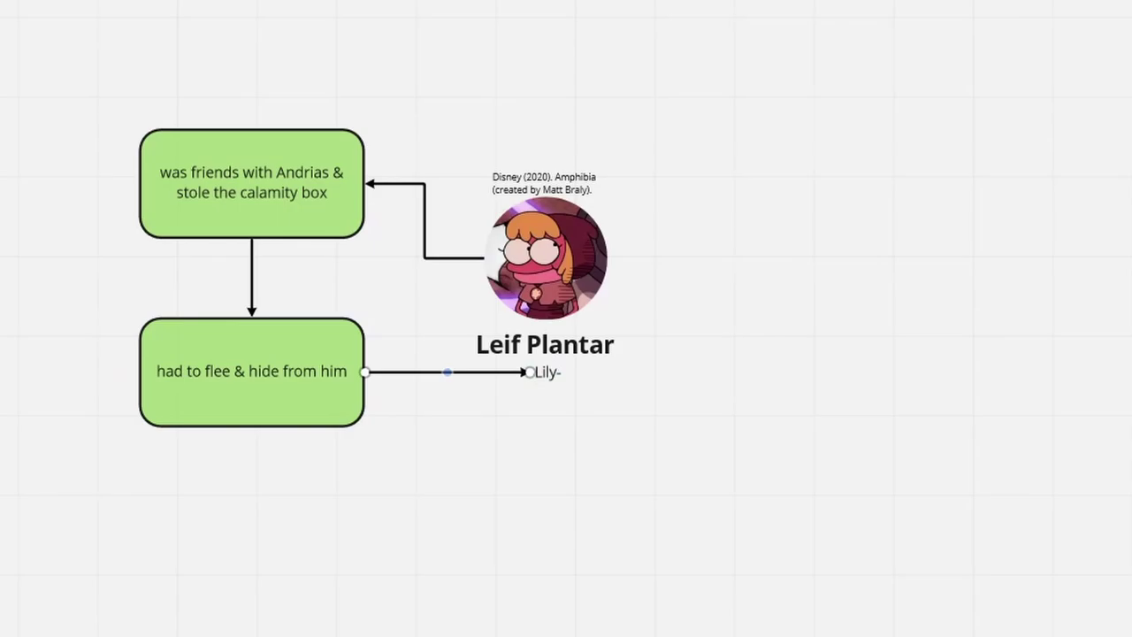
{"action": "double_click", "coordinate": [442, 372]}
{"action": "type", "text": "reason"}
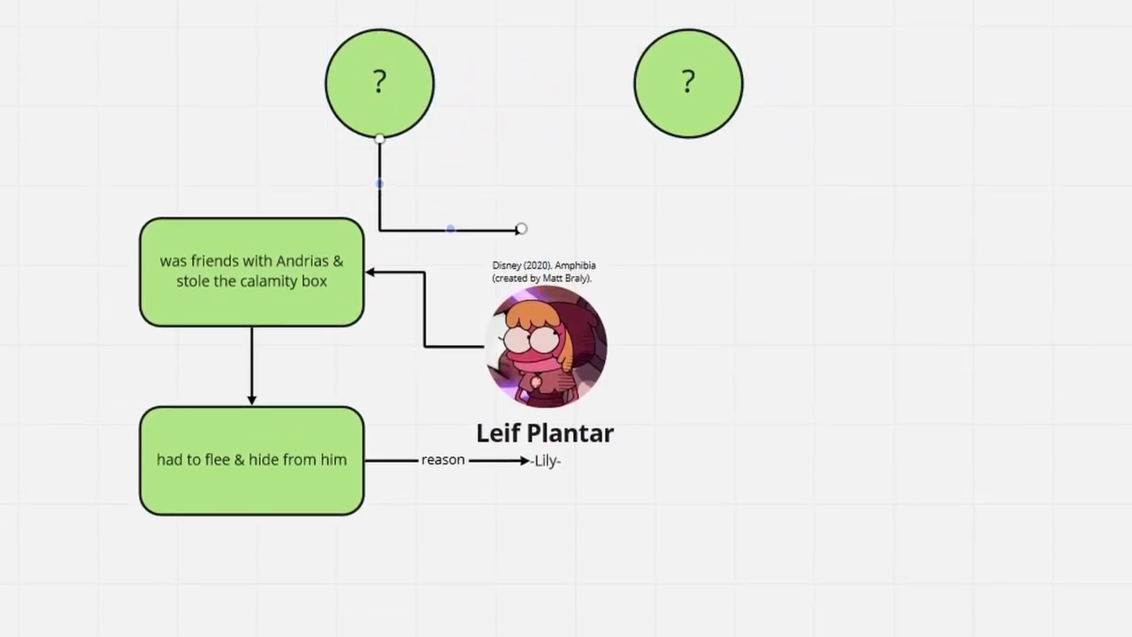
Add "no information at all" between the two parent circles and a box beside Leif reading "established Plantar farm & Wartwood".
{"action": "double_click", "coordinate": [507, 85]}
{"action": "type", "text": "hed Plantar"}
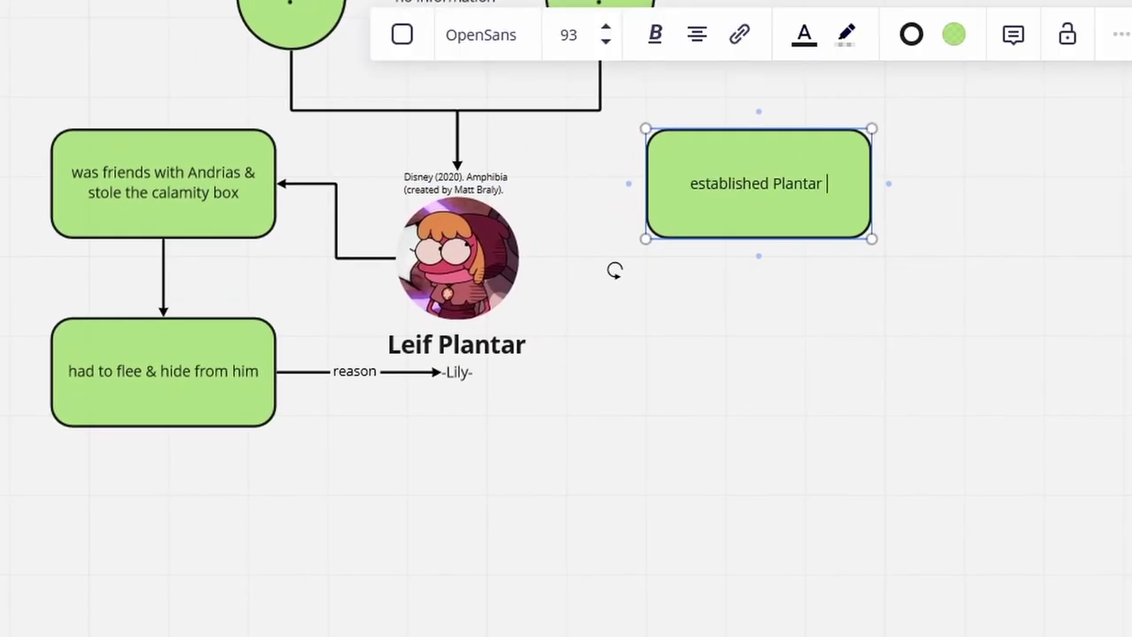
{"action": "type", "text": "farm & Wartwood"}
{"action": "left_click", "coordinate": [615, 269]}
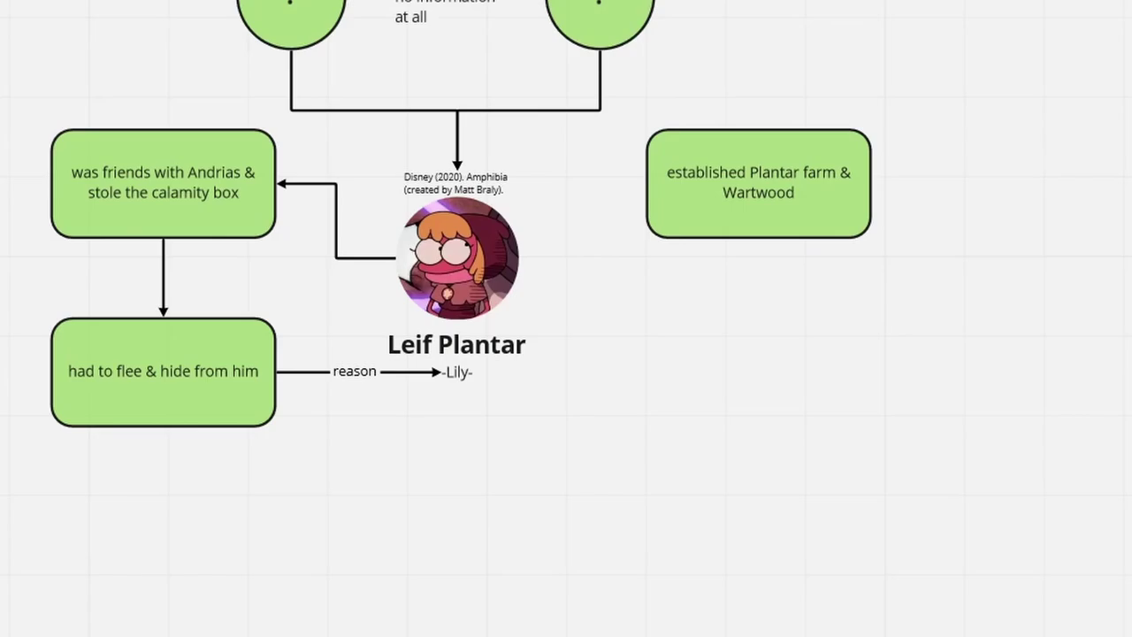
Create a connected box below "established Plantar farm & Wartwood" reading "created the Plantars the way they are known today".
{"action": "left_click", "coordinate": [759, 213]}
{"action": "left_click_drag", "start_coordinate": [759, 239], "coordinate": [758, 321]}
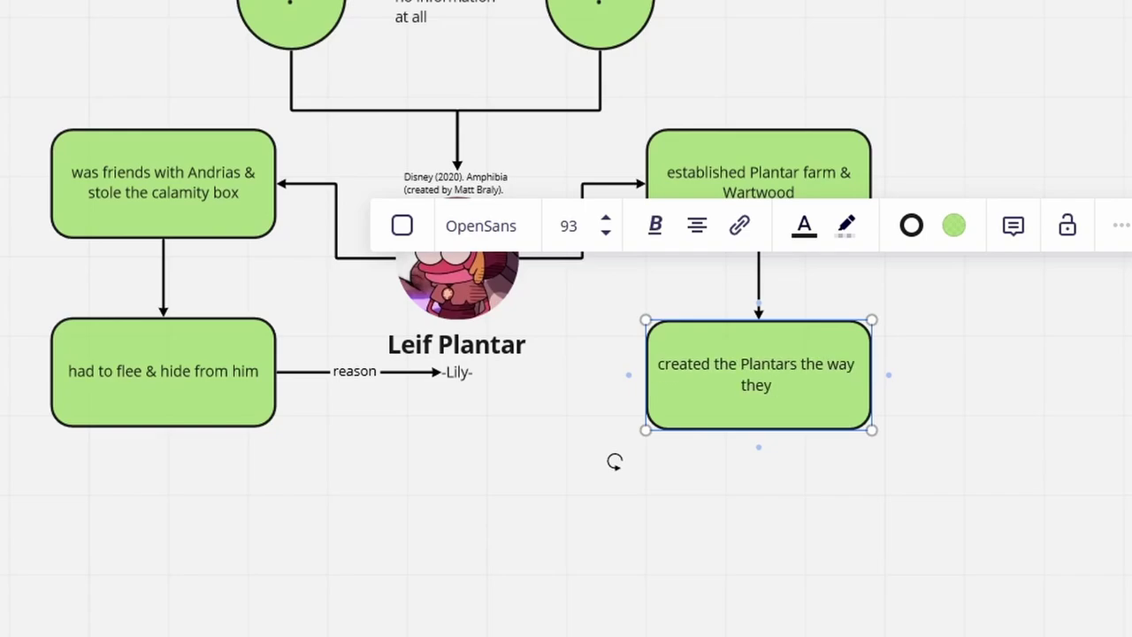
{"action": "left_click", "coordinate": [615, 461]}
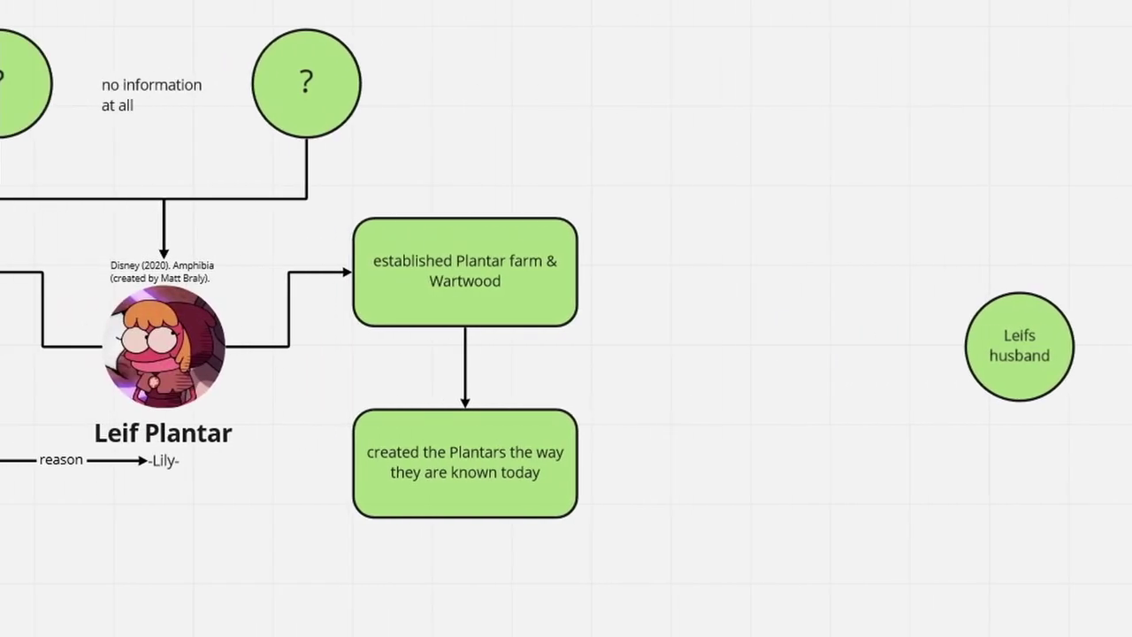
Place a "?" descendant circle below Leif's boxes and connect a box reading "some time during 1700s" to the lower "?" circle.
{"action": "left_click_drag", "start_coordinate": [521, 474], "coordinate": [380, 498]}
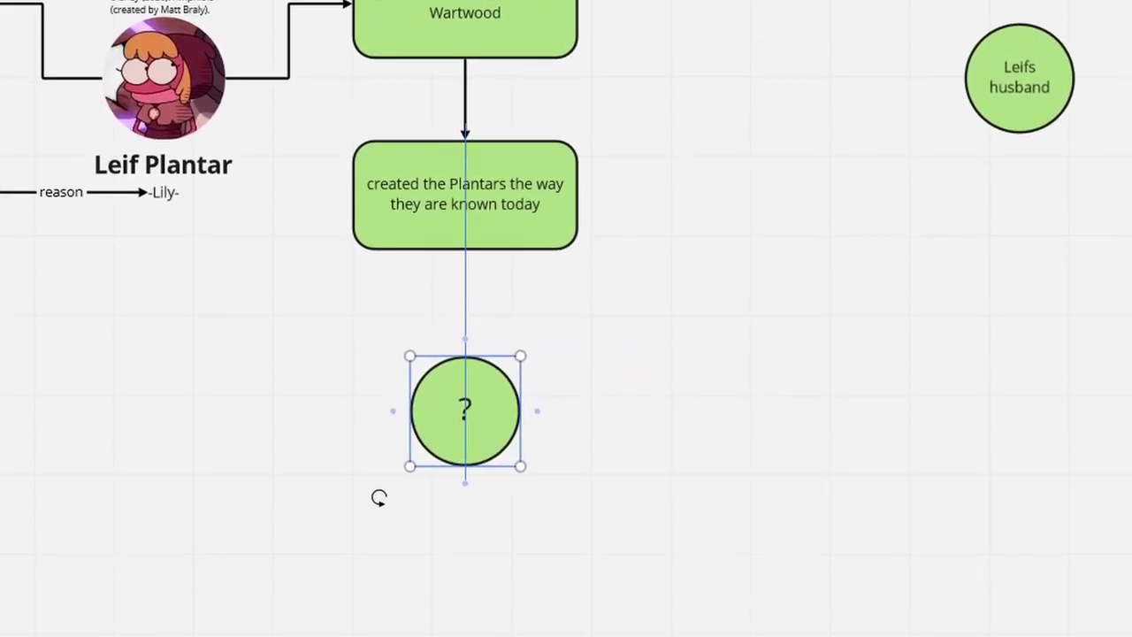
{"action": "left_click_drag", "start_coordinate": [164, 202], "coordinate": [251, 317]}
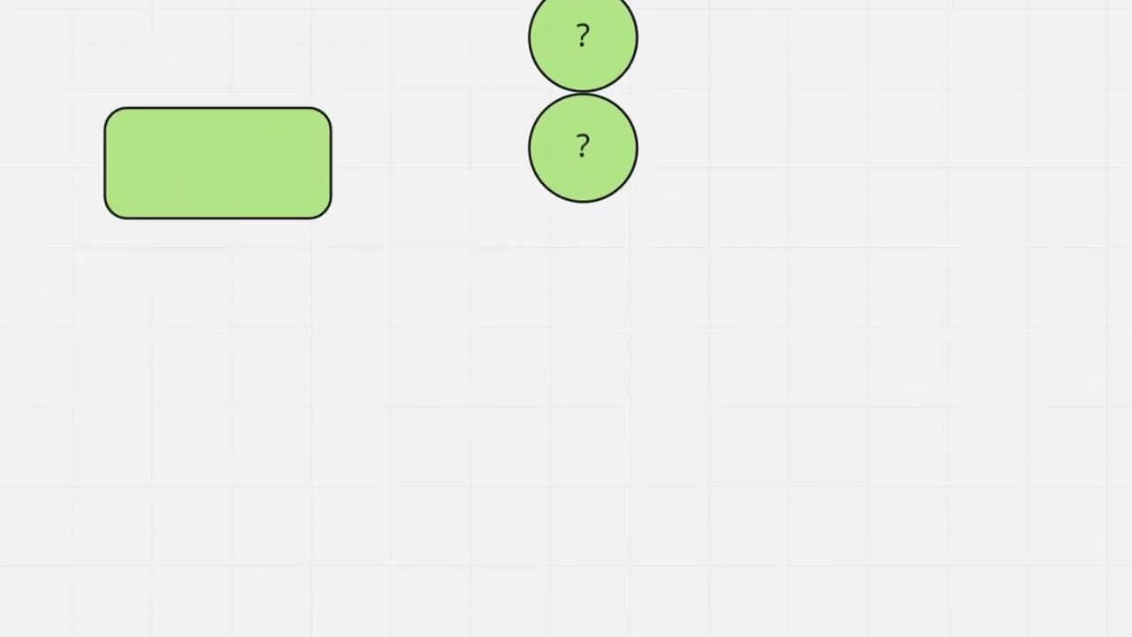
{"action": "type", "text": "some time during 1700s"}
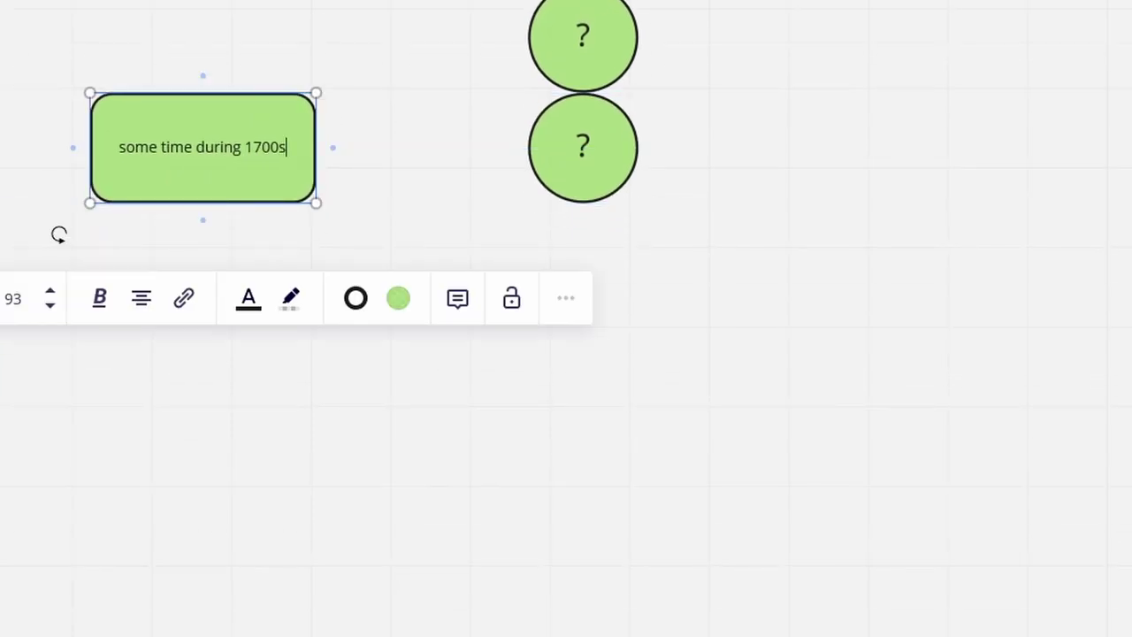
{"action": "left_click_drag", "start_coordinate": [332, 148], "coordinate": [454, 145]}
Caption the 1700s box "couple 100s years pass" and fill the blue sticky note with "based on Polliana's birthyear (addressed later)".
{"action": "left_click", "coordinate": [155, 41]}
{"action": "type", "text": "couple 100s years pass"}
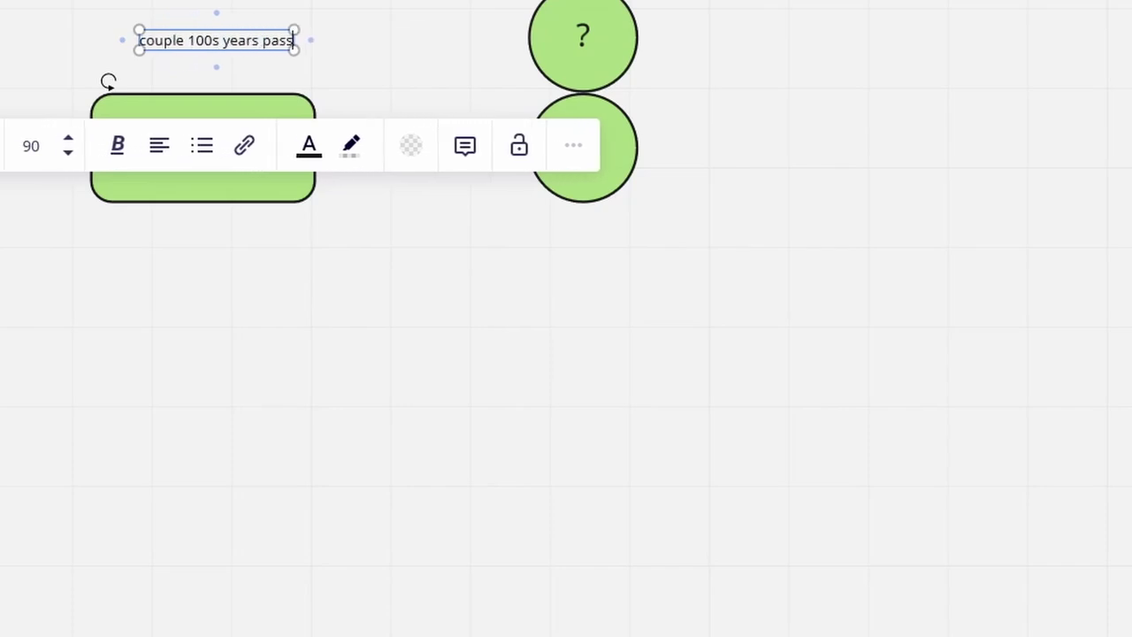
{"action": "key", "text": "Escape"}
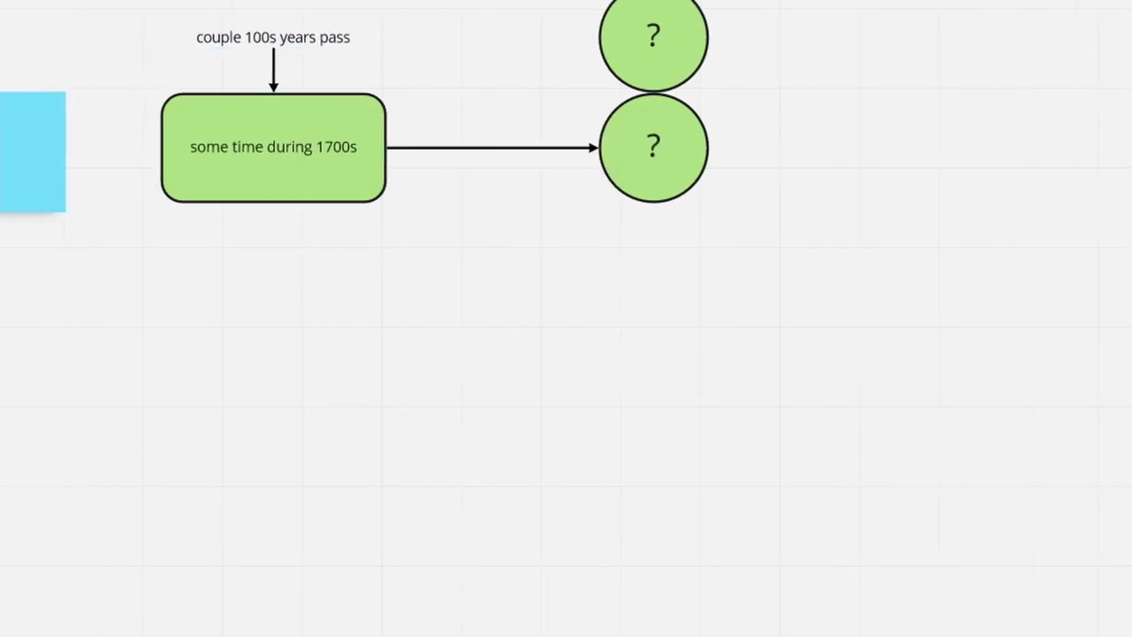
{"action": "type", "text": "b"}
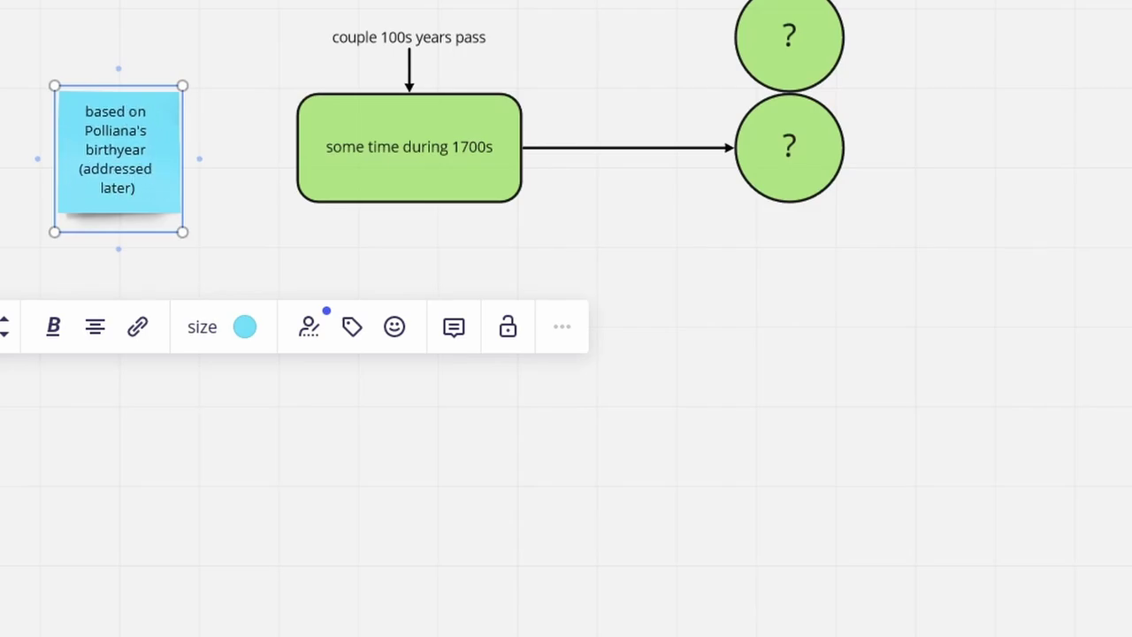
Create a connected box below the 1700s box reading "from this poin on all members before today's Plantars are on shrub".
{"action": "scroll", "coordinate": [567, 319], "scroll_direction": "right", "scroll_amount": 5}
{"action": "left_click_drag", "start_coordinate": [203, 202], "coordinate": [204, 275]}
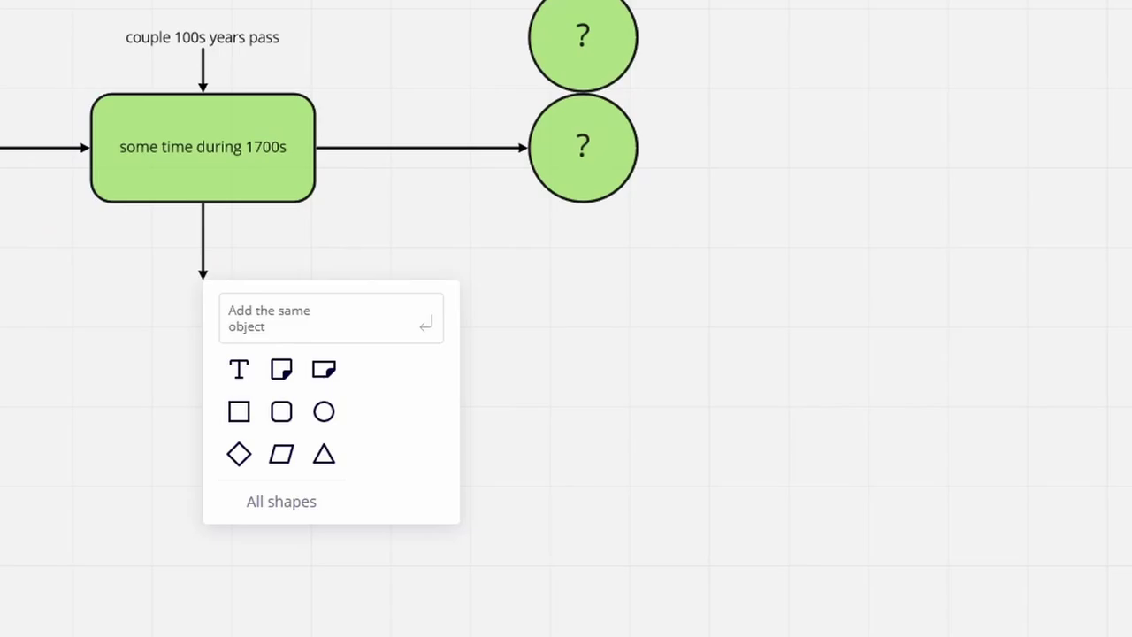
{"action": "key", "text": "Return"}
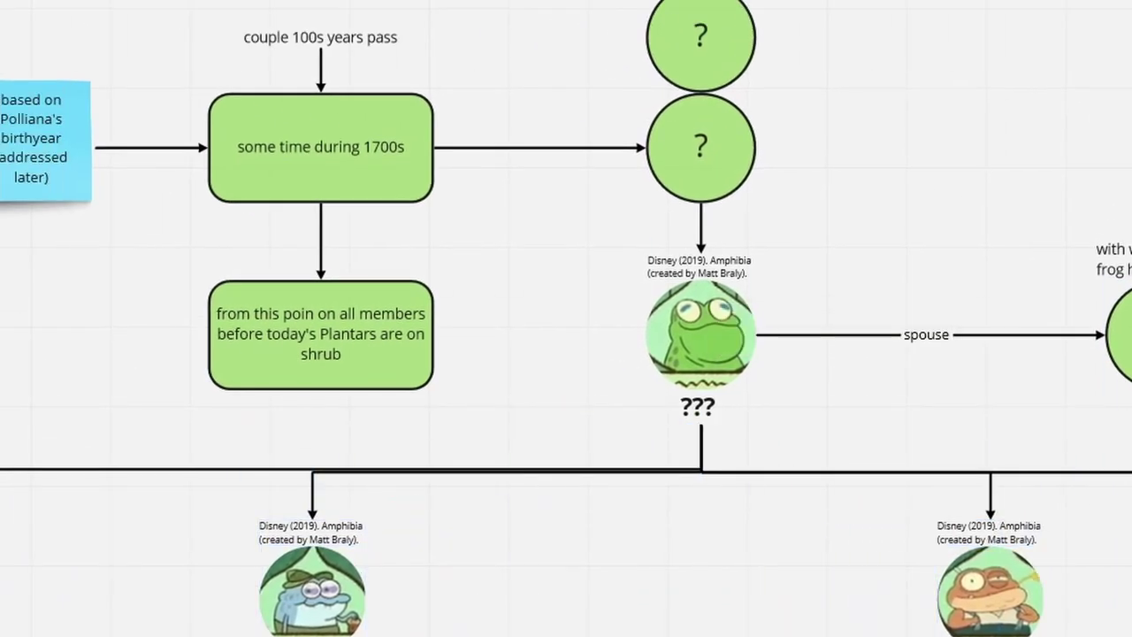
Add a text note starting with "no inf" in the descendants' area below the "???" ancestor.
{"action": "scroll", "coordinate": [566, 318], "scroll_direction": "down", "scroll_amount": 5}
{"action": "scroll", "coordinate": [566, 318], "scroll_direction": "left", "scroll_amount": 5}
{"action": "left_click", "coordinate": [476, 212]}
{"action": "double_click", "coordinate": [475, 212]}
{"action": "type", "text": "no inf"}
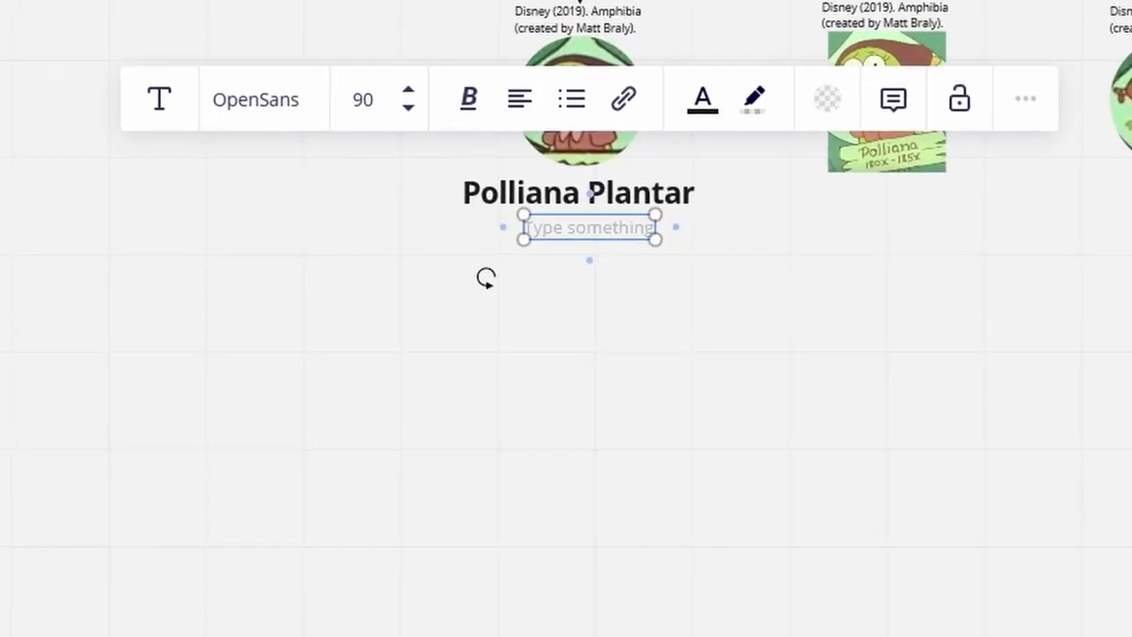
Enter "180X - 185X" and "~60years" on two lines beneath Polliana Plantar's name.
{"action": "type", "text": "180X - 185X"}
{"action": "key", "text": "Return"}
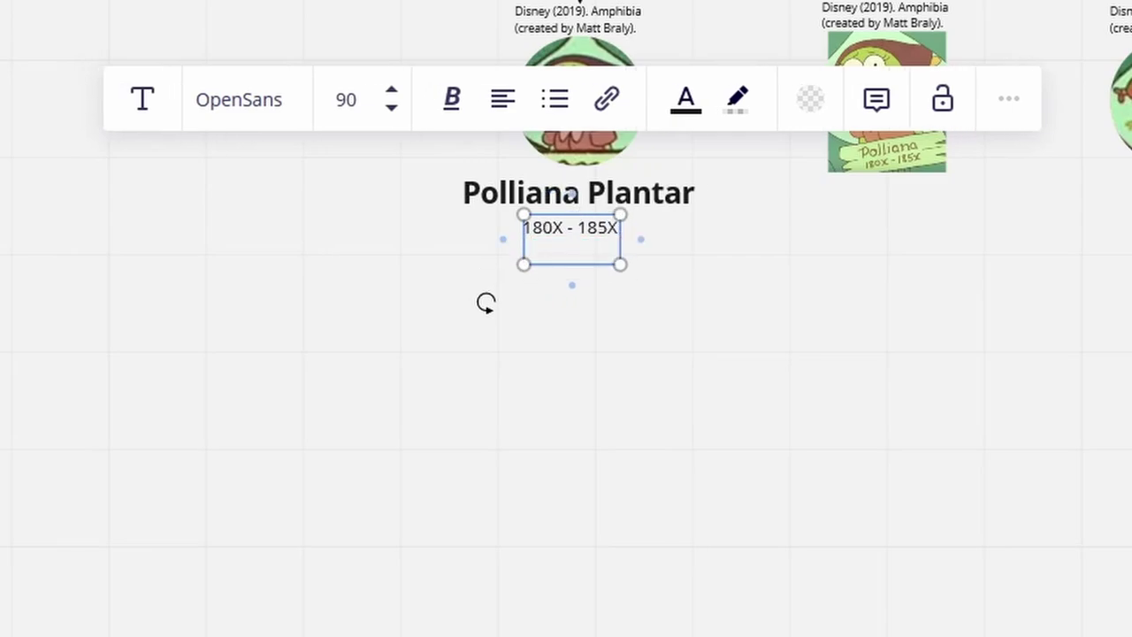
{"action": "type", "text": "~60years"}
Add a two-line note beside Polliana reading "direct branch = daughter" and "higher in tree than others = younger".
{"action": "double_click", "coordinate": [318, 68]}
{"action": "type", "text": "direct branch"}
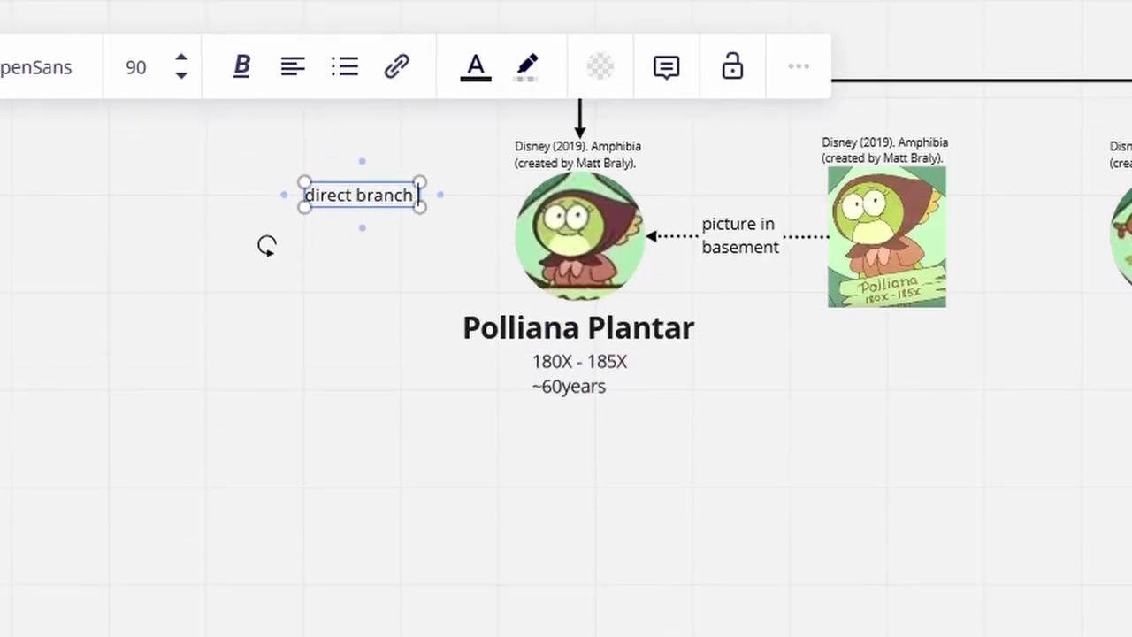
{"action": "type", "text": " = daughter"}
{"action": "key", "text": "Return"}
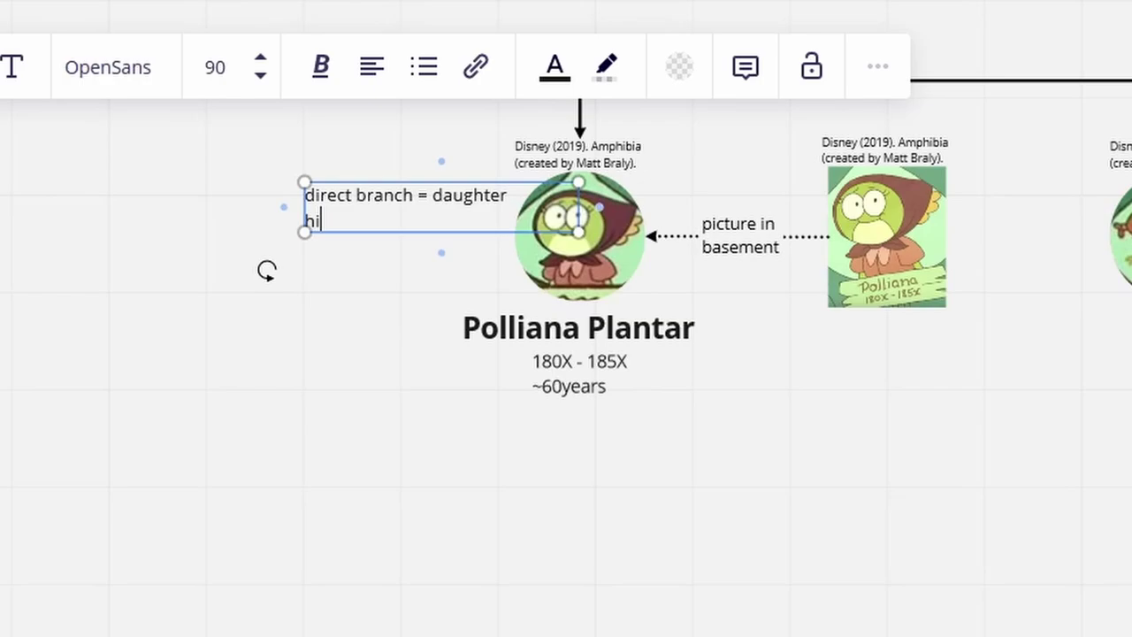
{"action": "type", "text": "higher in tree than others = younger"}
{"action": "key", "text": "Escape"}
Add the note "turnip farmer, blacksmith" beside Polliana and paste the purple bow-wearing character's portrait below it with a labelled dotted arrow.
{"action": "double_click", "coordinate": [287, 268]}
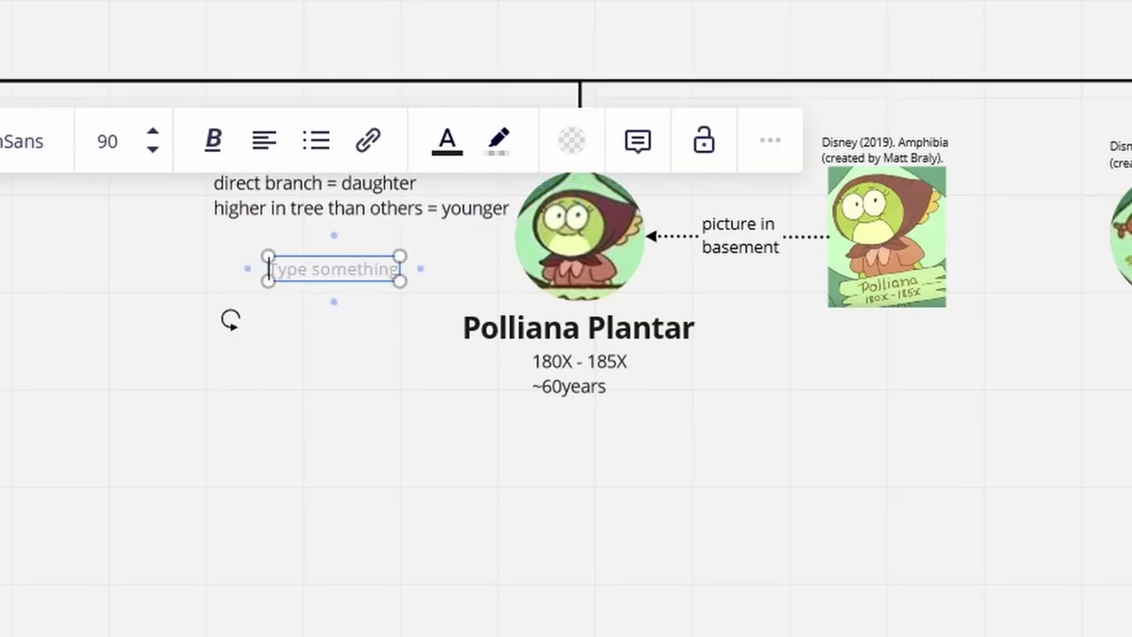
{"action": "type", "text": "turnip farmer, blacksm"}
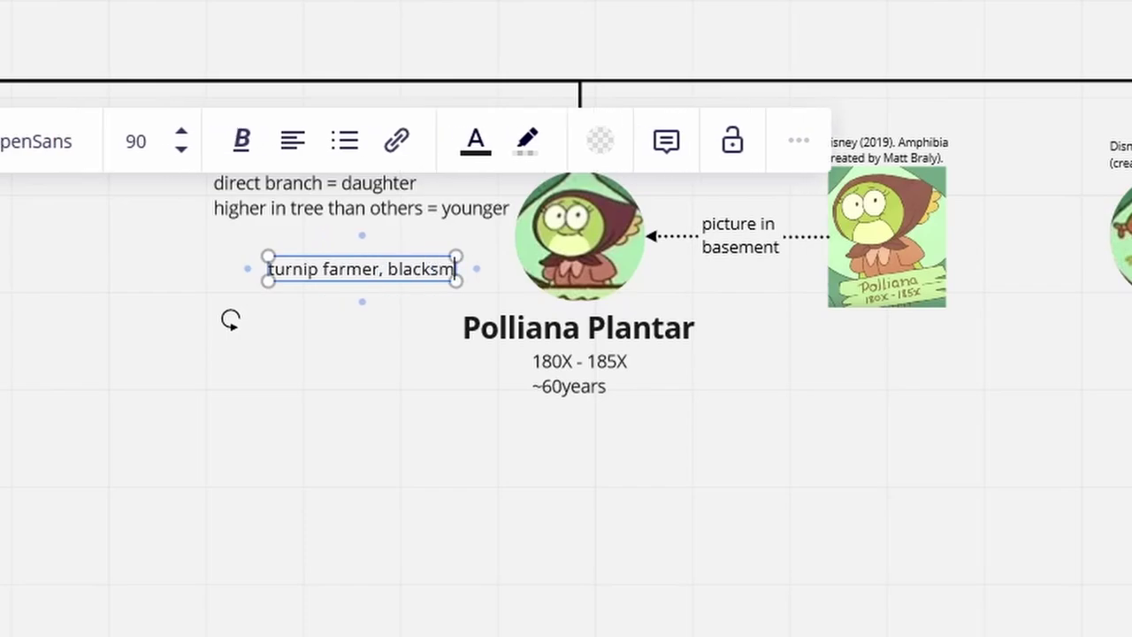
{"action": "type", "text": "ith"}
{"action": "key", "text": "Escape"}
{"action": "key", "text": "ctrl+v"}
{"action": "double_click", "coordinate": [327, 329]}
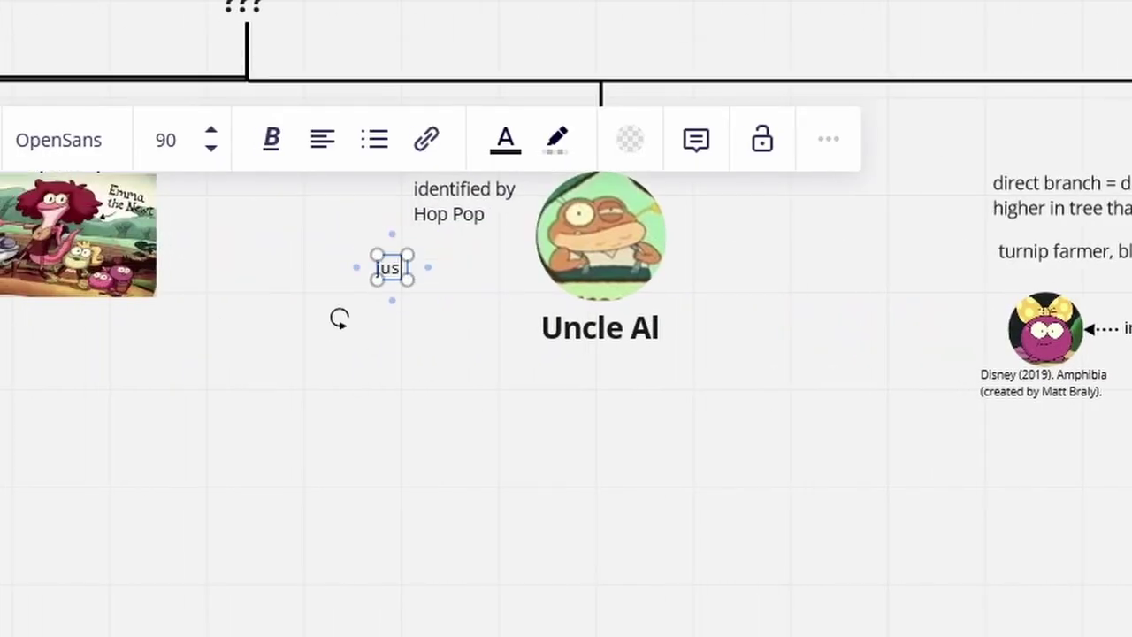
Annotate Uncle Al with "just a farmer", "apparently developped inrigation systems" and the subtitle "-King of single tiered irrigation systems-".
{"action": "key", "text": "Escape"}
{"action": "double_click", "coordinate": [686, 224]}
{"action": "type", "text": "apparently d"}
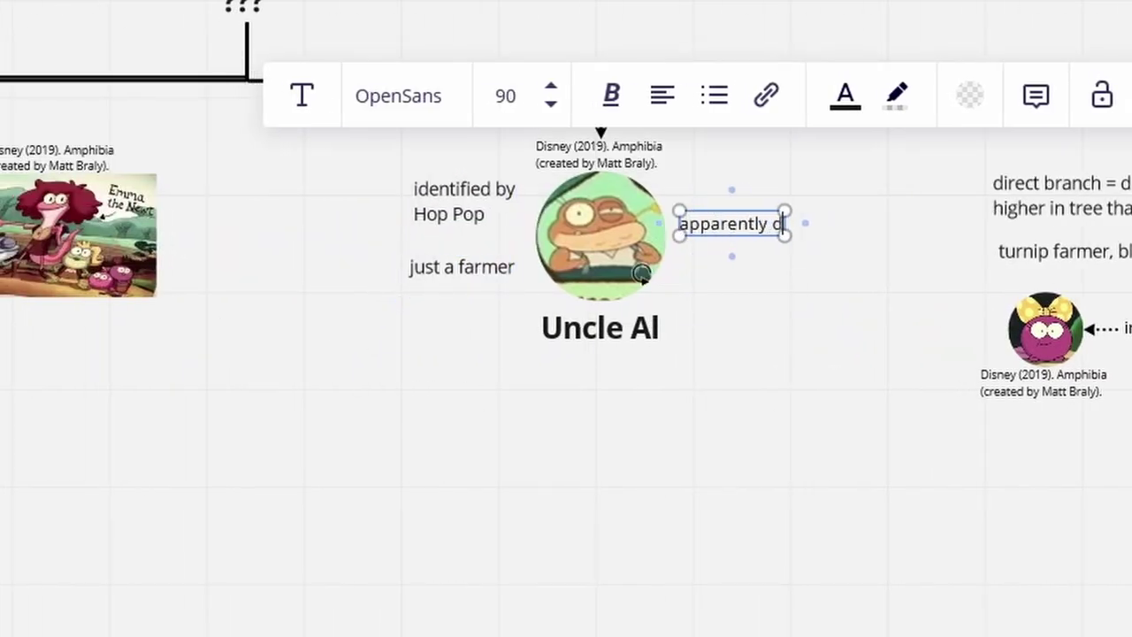
{"action": "type", "text": "evelopped inrigation systems"}
{"action": "key", "text": "Escape"}
{"action": "double_click", "coordinate": [589, 363]}
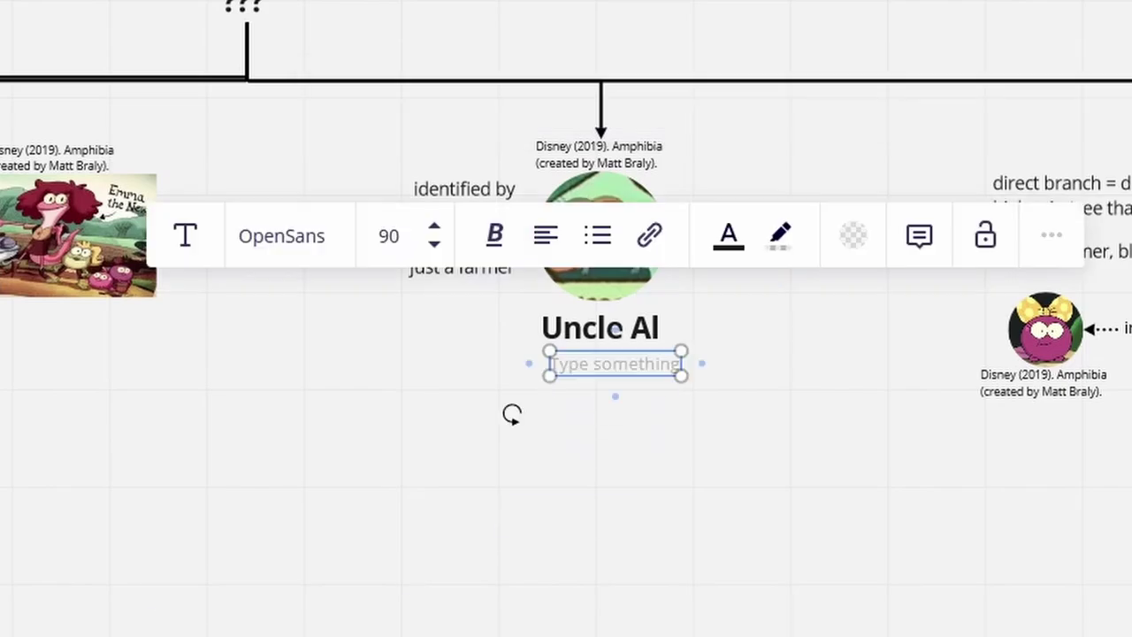
{"action": "type", "text": "King of single tiered"}
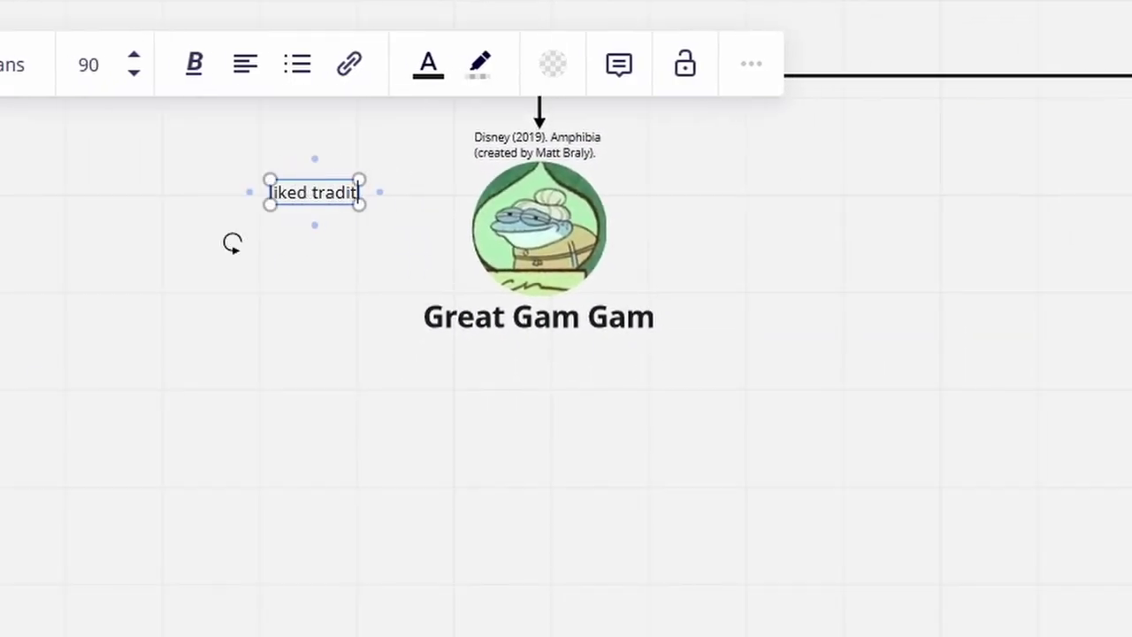
Annotate Great Gam Gam with the notes "liked tradition", "always stuck to what she knew" and "identified by HP".
{"action": "type", "text": "always stuck to"}
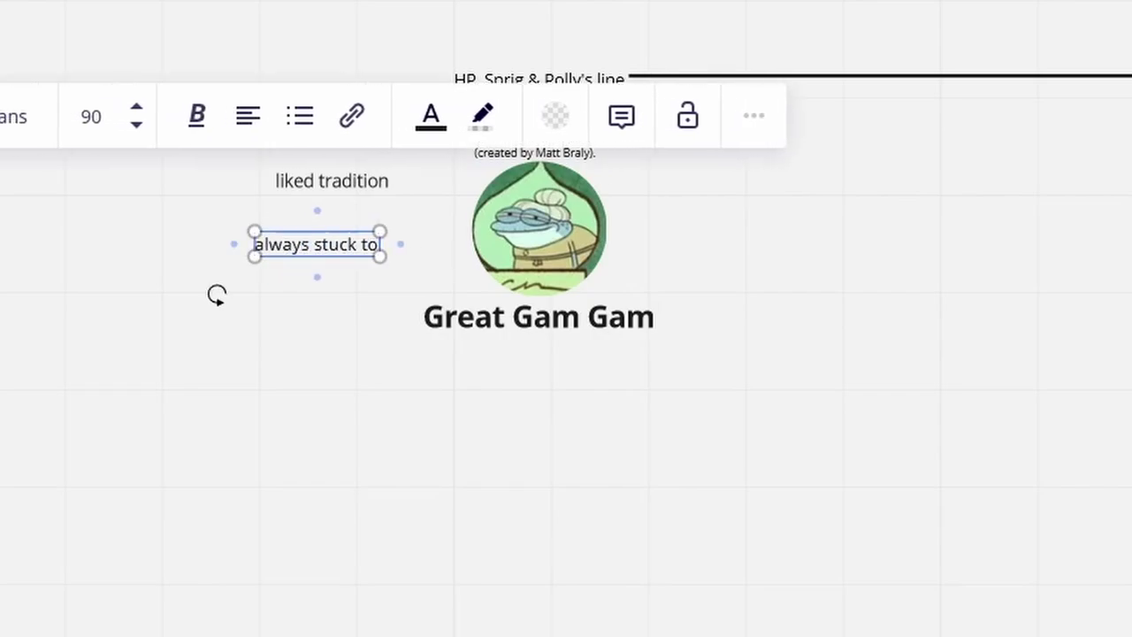
{"action": "type", "text": " what she knew"}
{"action": "key", "text": "Escape"}
{"action": "double_click", "coordinate": [328, 315]}
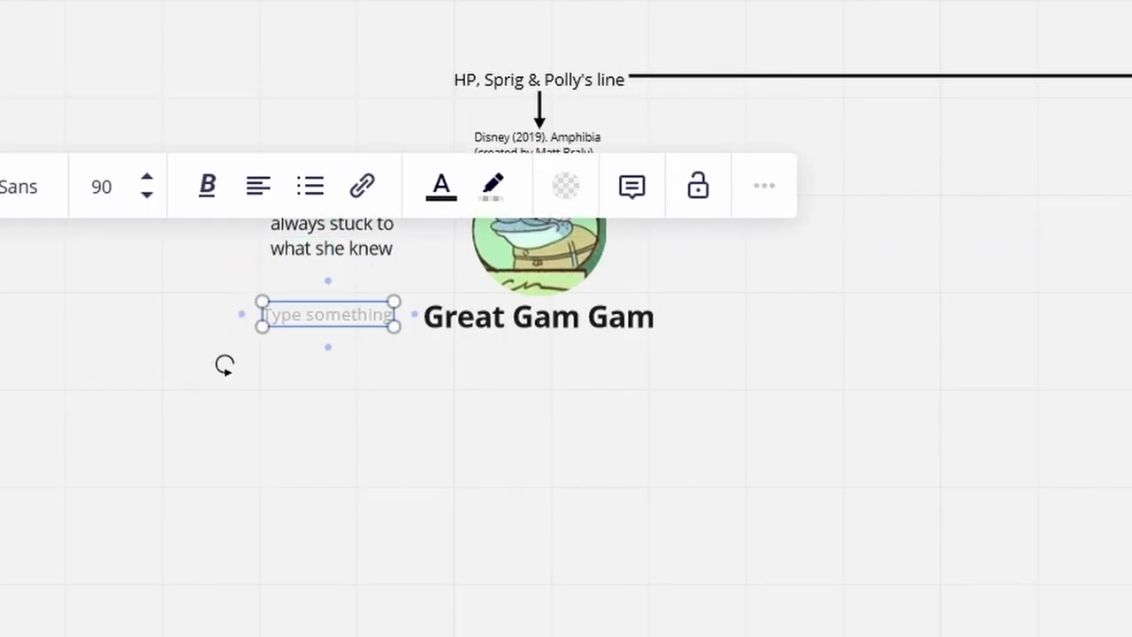
{"action": "type", "text": "identified by HP"}
{"action": "key", "text": "Escape"}
Add the notes "liked knitting" and "created family cookbook" on the other side of Great Gam Gam's portrait.
{"action": "double_click", "coordinate": [646, 202]}
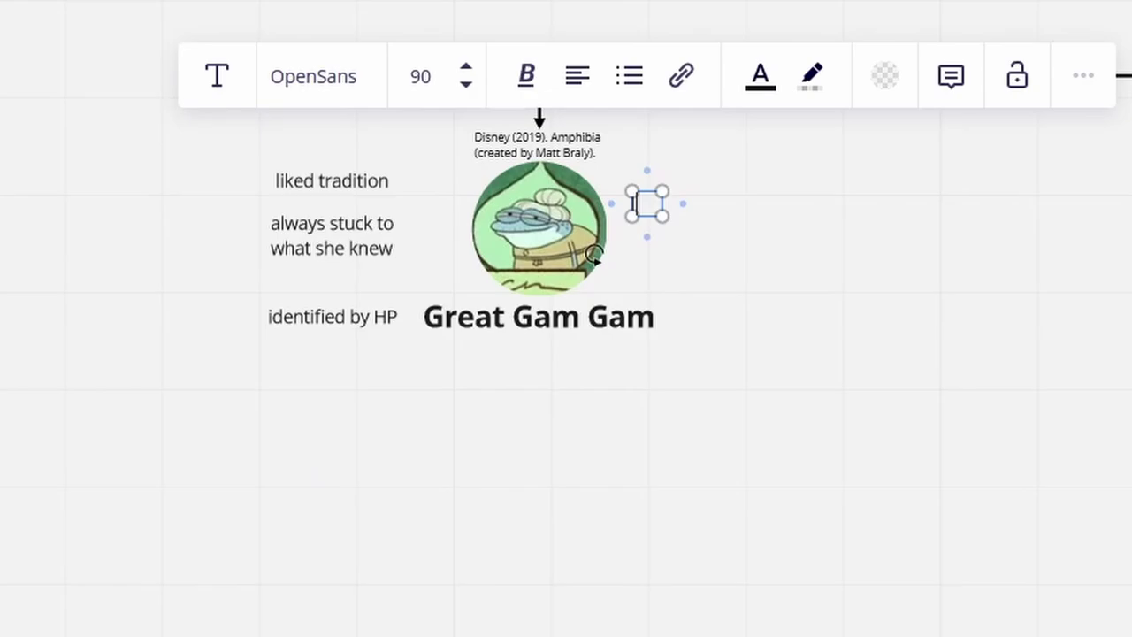
{"action": "type", "text": "liked knitting"}
{"action": "key", "text": "Escape"}
{"action": "double_click", "coordinate": [676, 261]}
{"action": "type", "text": "created family cookbook"}
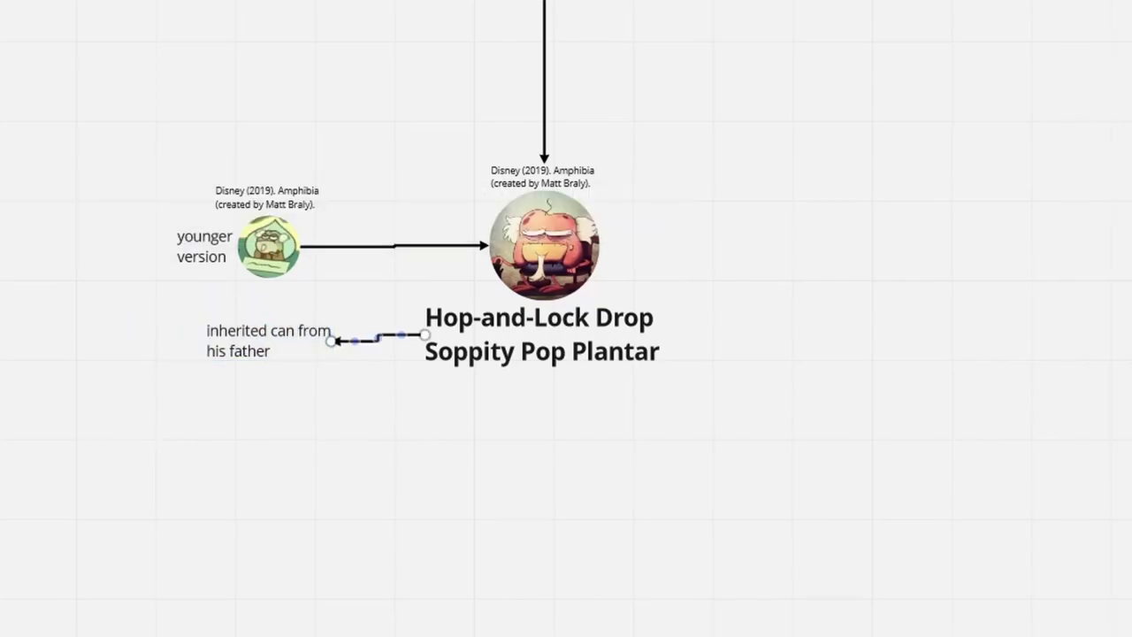
Add the note "makes it family heirloom" below "inherited can from his father" and align it there.
{"action": "type", "text": "m"}
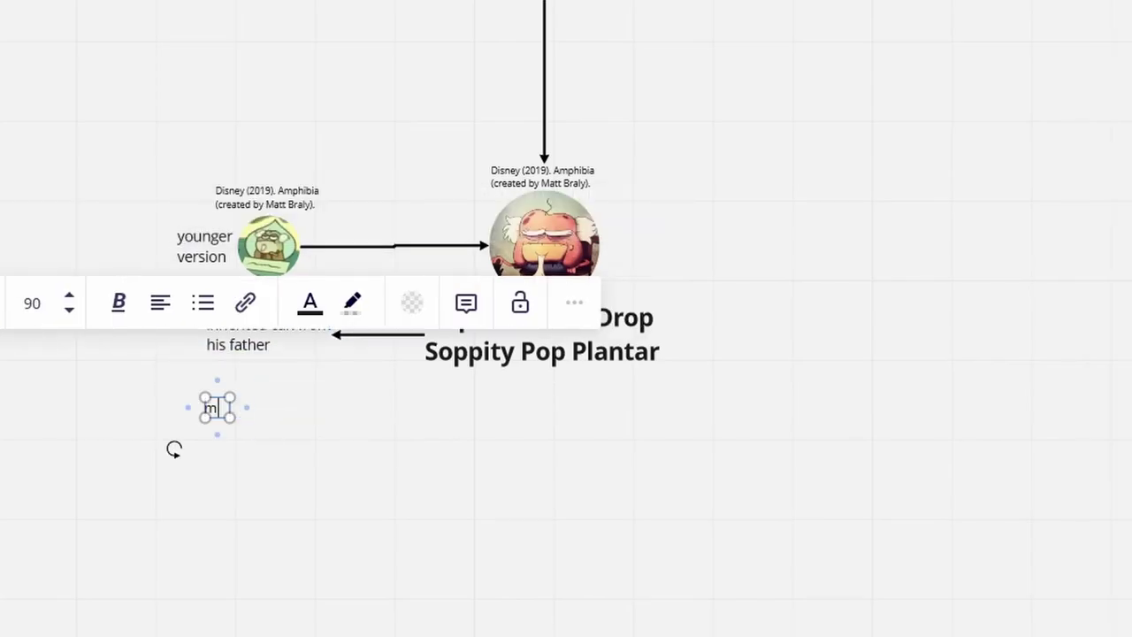
{"action": "type", "text": "akes it family heirloom"}
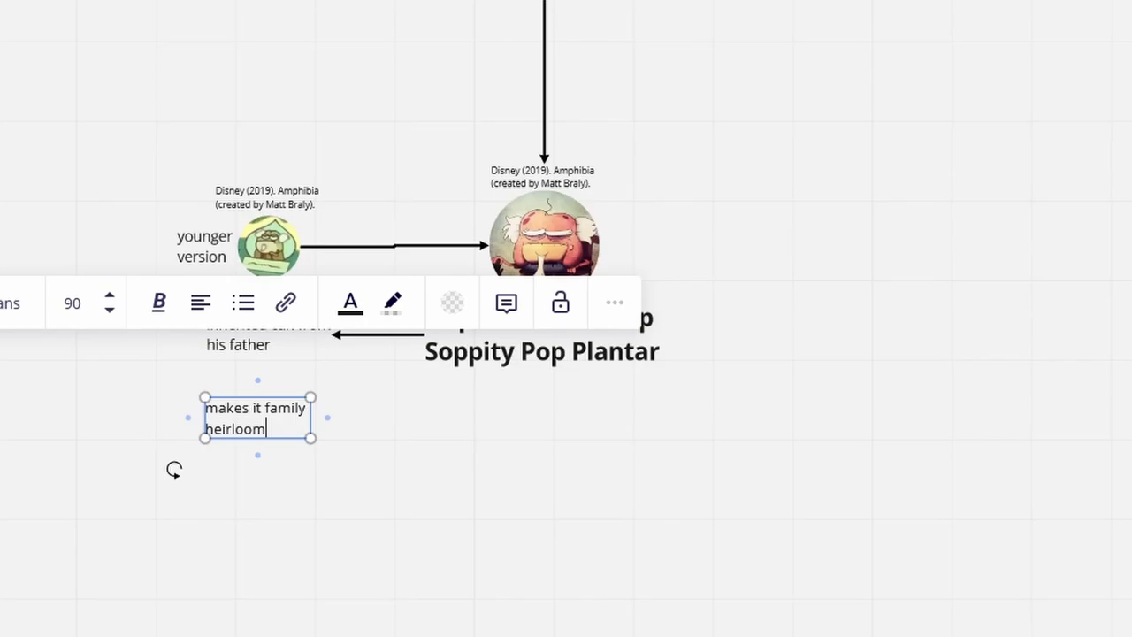
{"action": "left_click_drag", "start_coordinate": [257, 417], "coordinate": [268, 398]}
{"action": "left_click", "coordinate": [238, 334]}
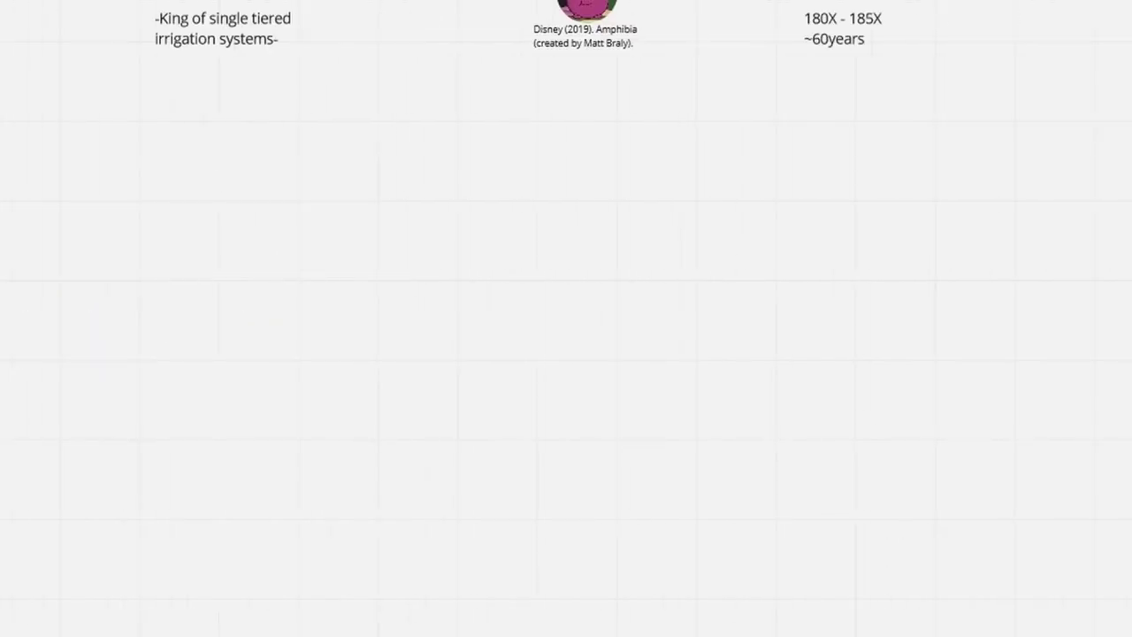
Paste Skip Plantar's portrait below Polliana's dates and add a text note starting with "scie" beside it.
{"action": "key", "text": "ctrl+v"}
{"action": "left_click_drag", "start_coordinate": [935, 215], "coordinate": [842, 267]}
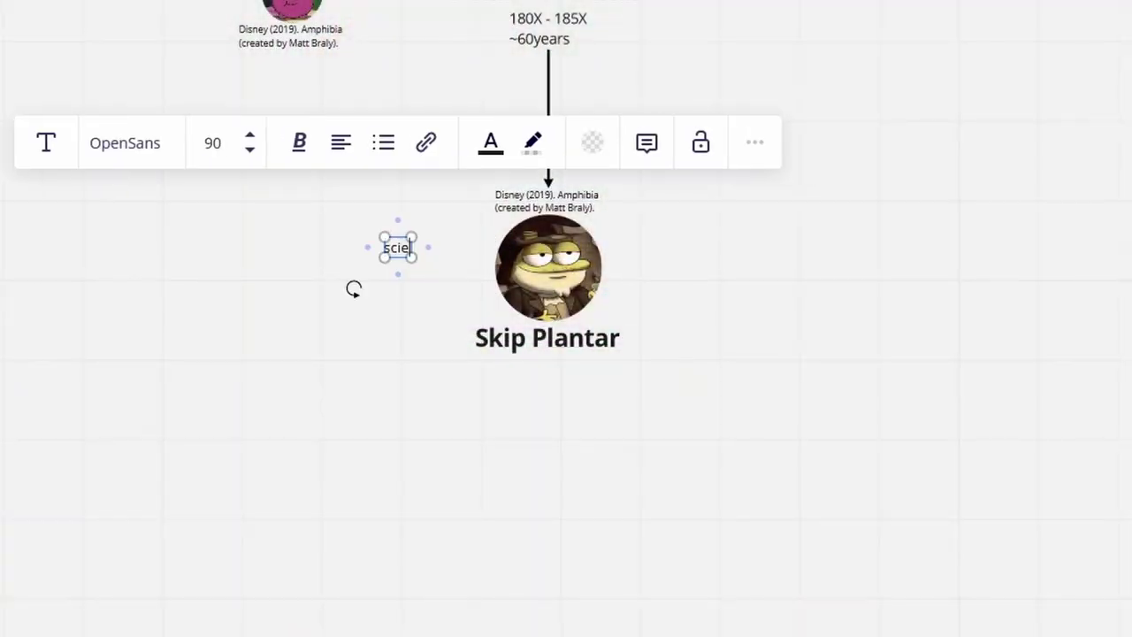
{"action": "key", "text": "Escape"}
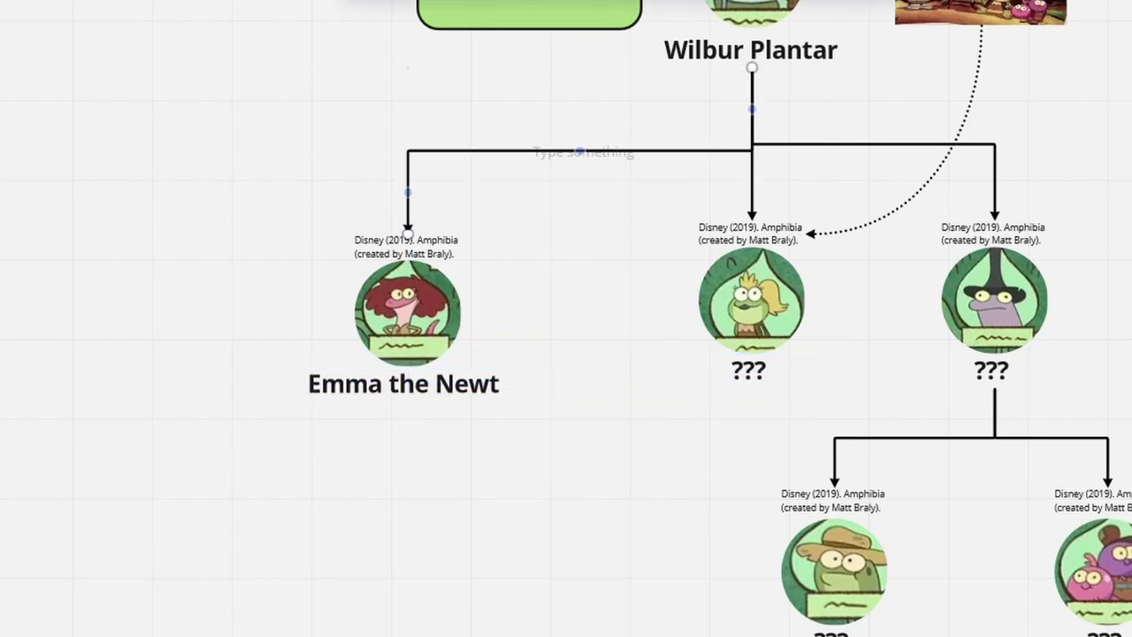
Label Emma the Newt's connector "adopted" and add the notes "explored Amphibia", "gathered relics" and "accepted into family & village like Anne" beside her portrait.
{"action": "type", "text": "exp"}
{"action": "type", "text": "lored Amphibia"}
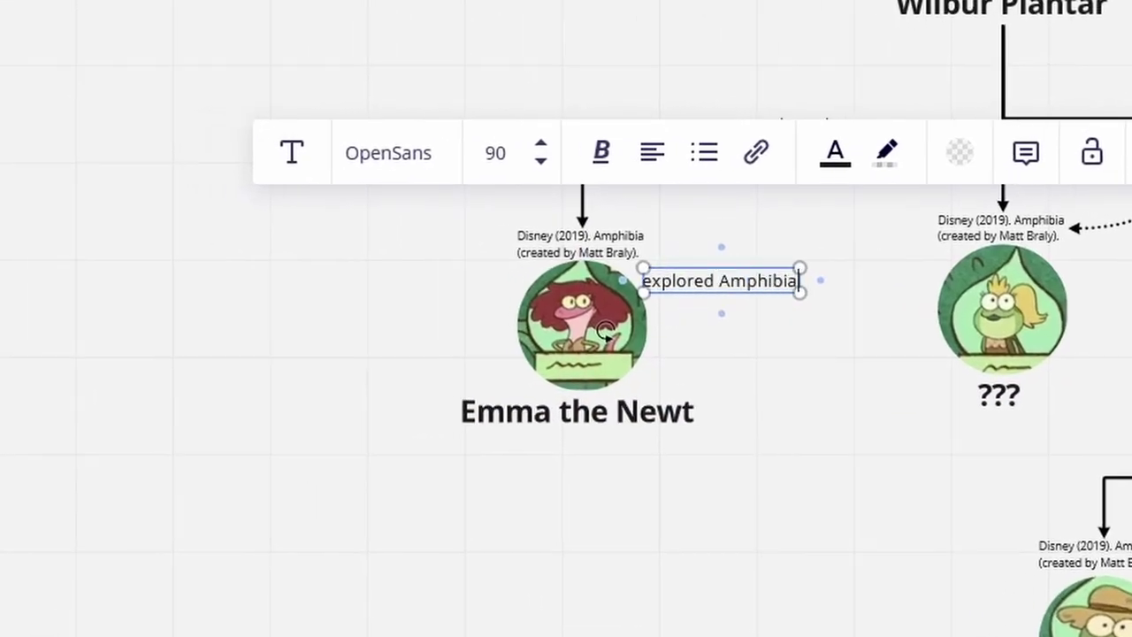
{"action": "key", "text": "Escape"}
{"action": "left_click", "coordinate": [652, 320]}
{"action": "type", "text": "gathered relics"}
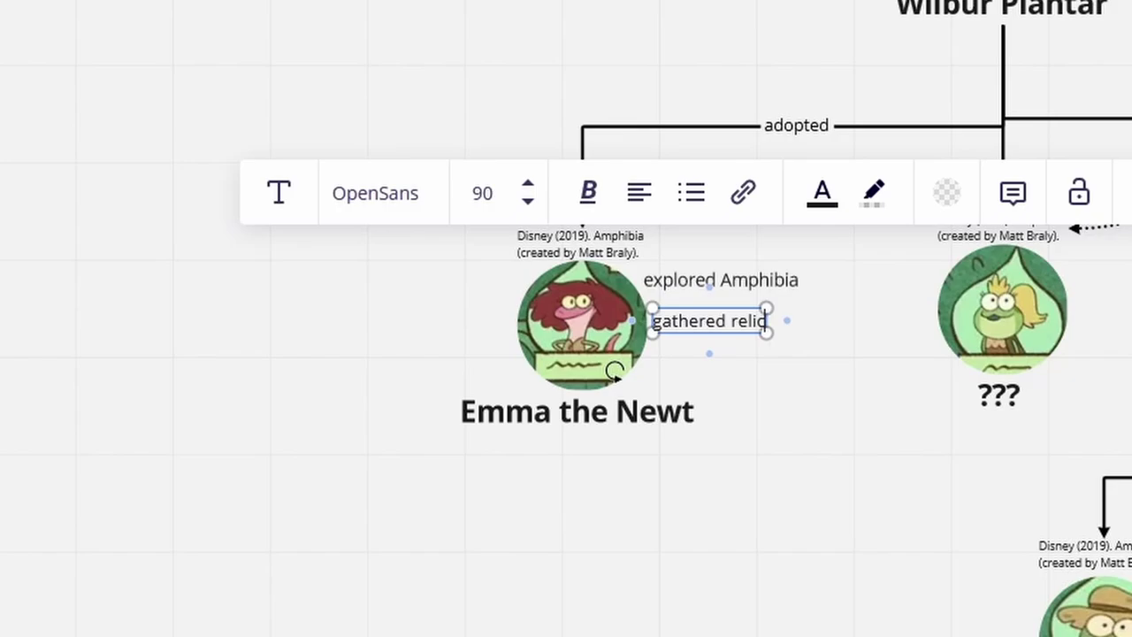
{"action": "key", "text": "Escape"}
{"action": "left_click", "coordinate": [677, 359]}
{"action": "type", "text": "accepted int"}
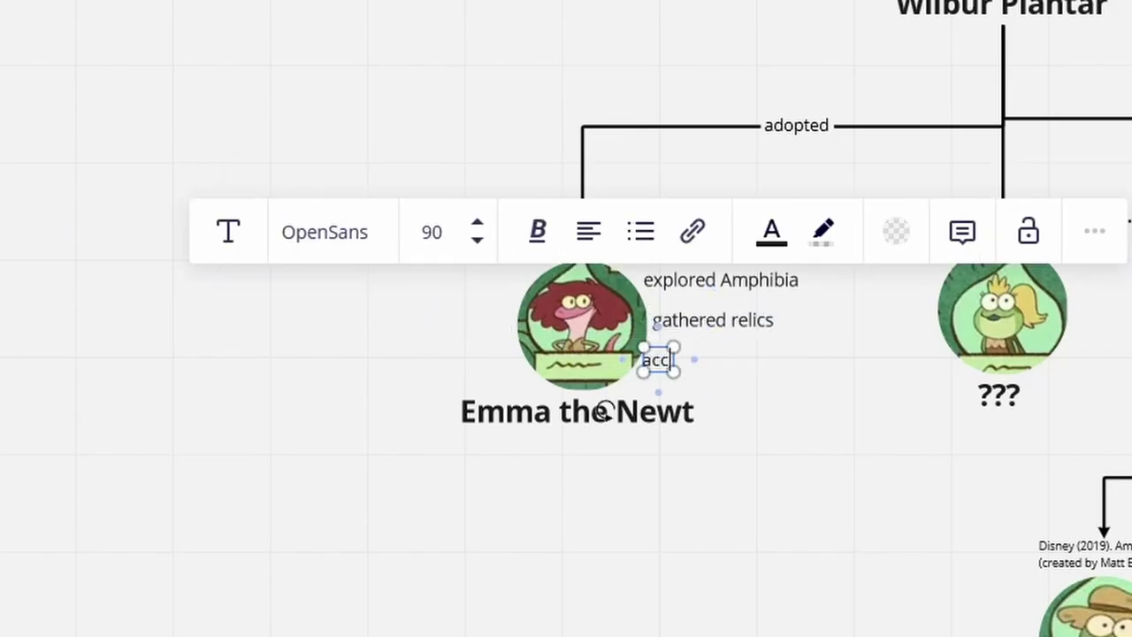
{"action": "type", "text": "o family"}
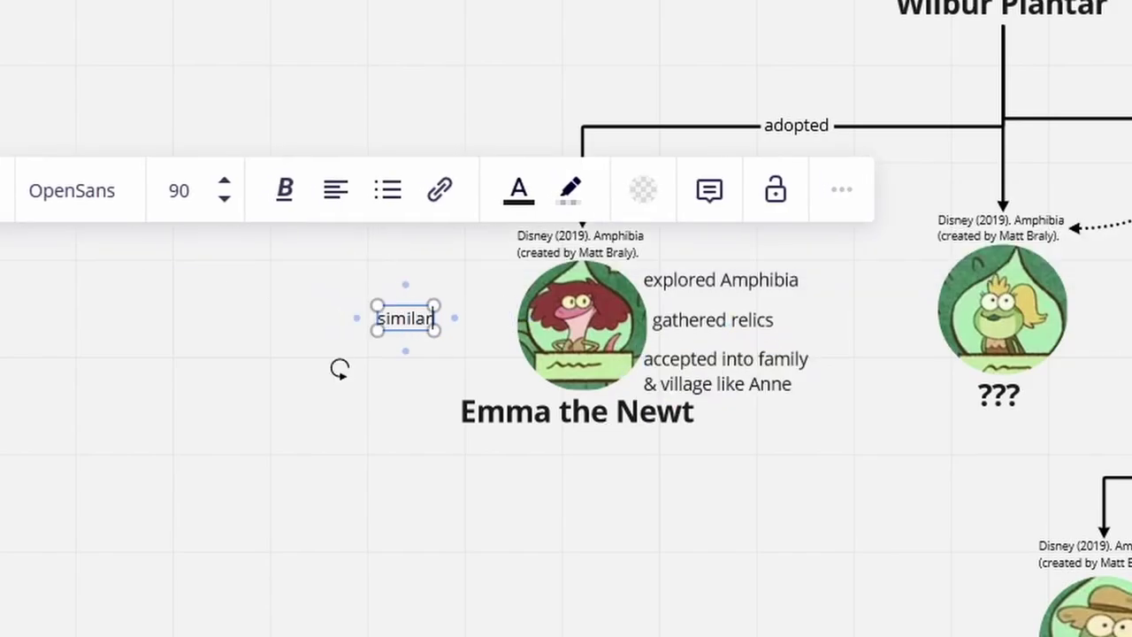
Add the note "similar physical features to Anne" beside Emma and label the connector from Hop-and-Lock Drop to the red frame "cousins".
{"action": "type", "text": "sical features to A"}
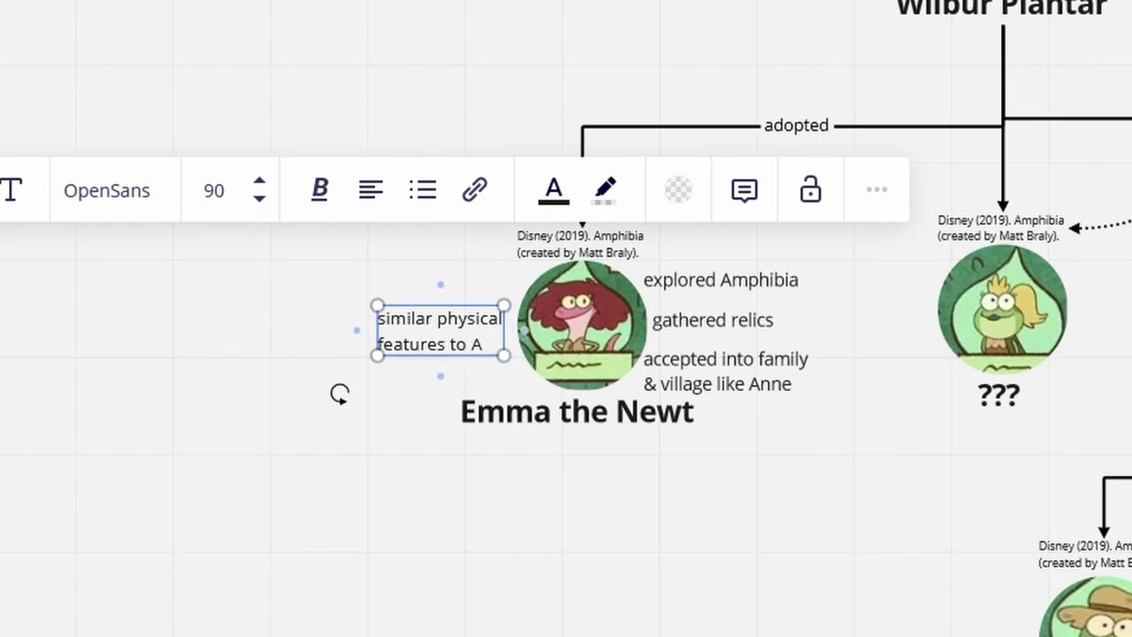
{"action": "type", "text": "nne"}
{"action": "key", "text": "Escape"}
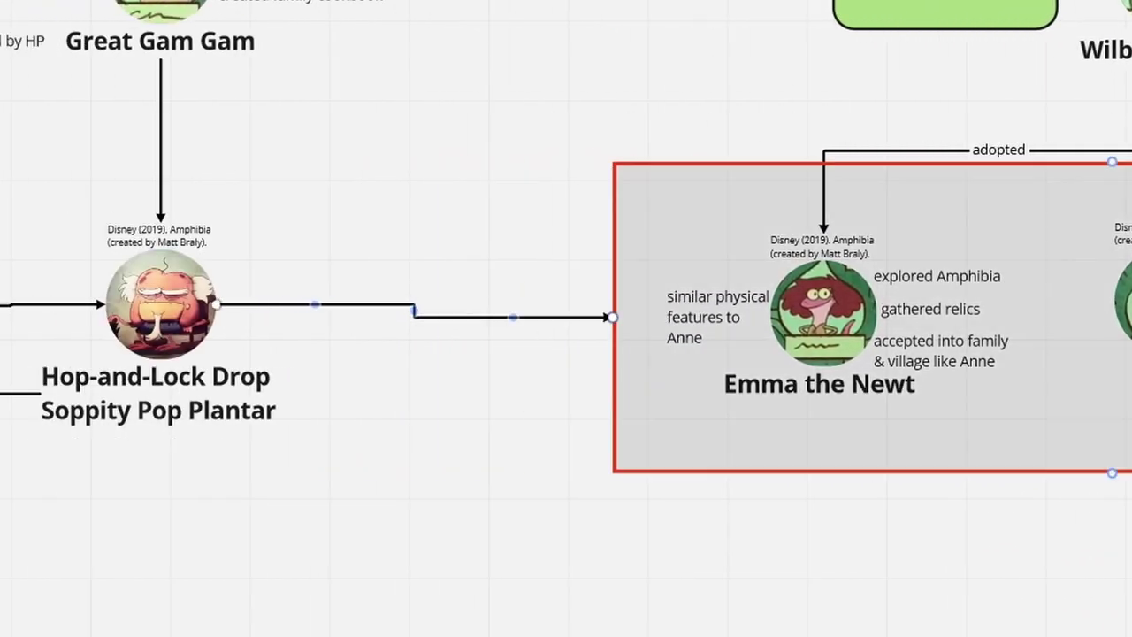
{"action": "type", "text": "cousins"}
{"action": "key", "text": "Escape"}
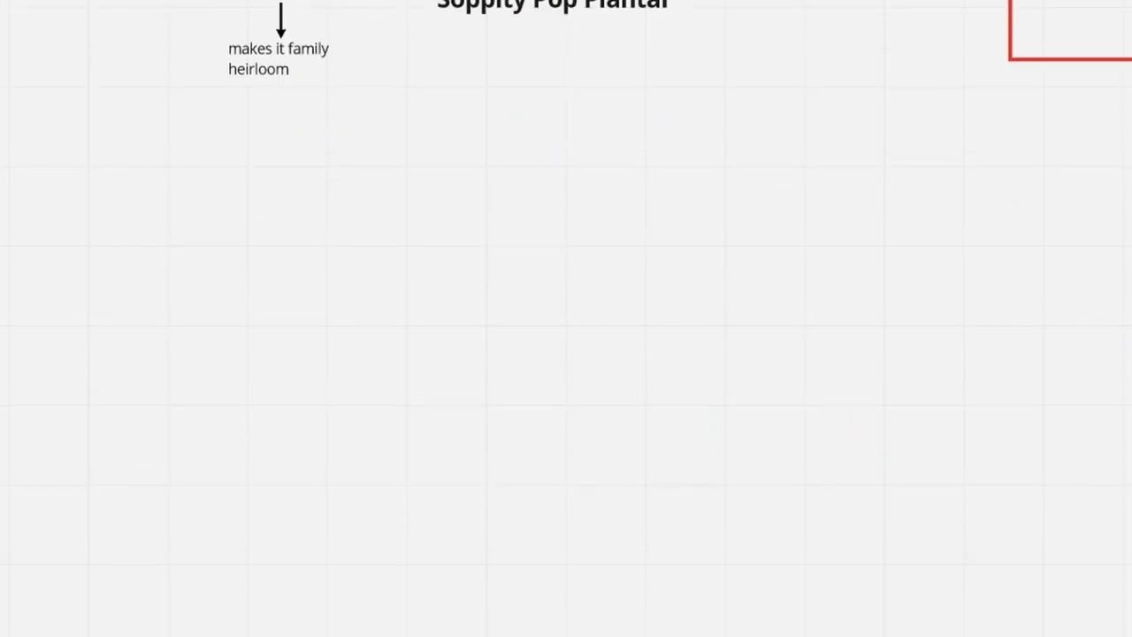
Paste the "???" blue frogs' portrait and Hop Poppity Pop Plantar's portrait side by side below Hop-and-Lock Drop Soppity Pop Plantar.
{"action": "key", "text": "ctrl+v"}
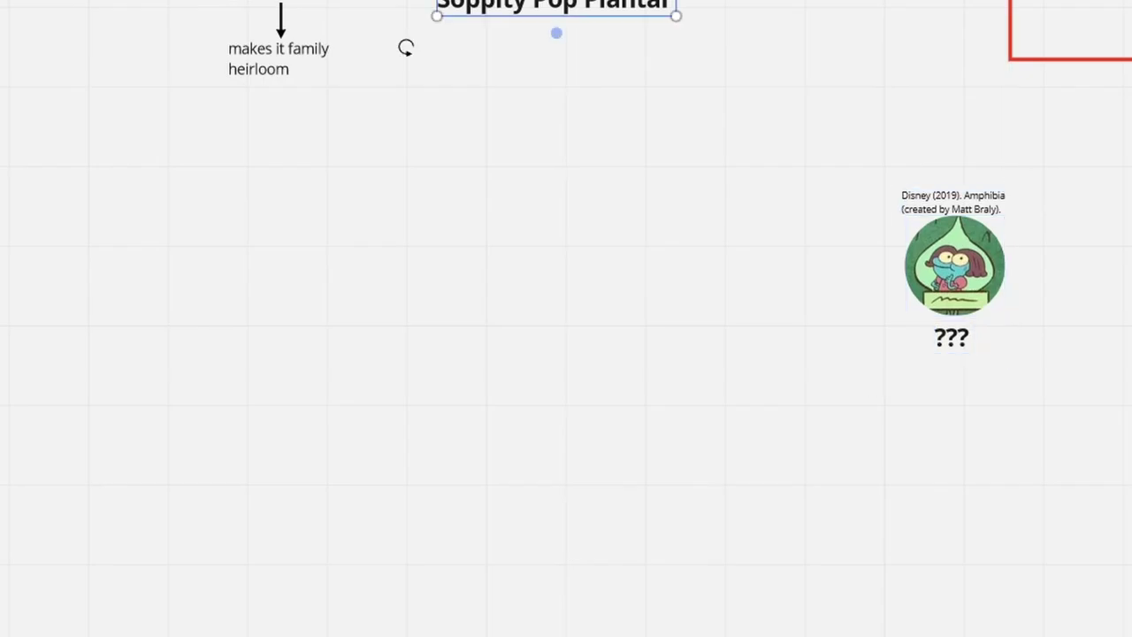
{"action": "key", "text": "ctrl+v"}
{"action": "left_click_drag", "start_coordinate": [689, 483], "coordinate": [334, 357]}
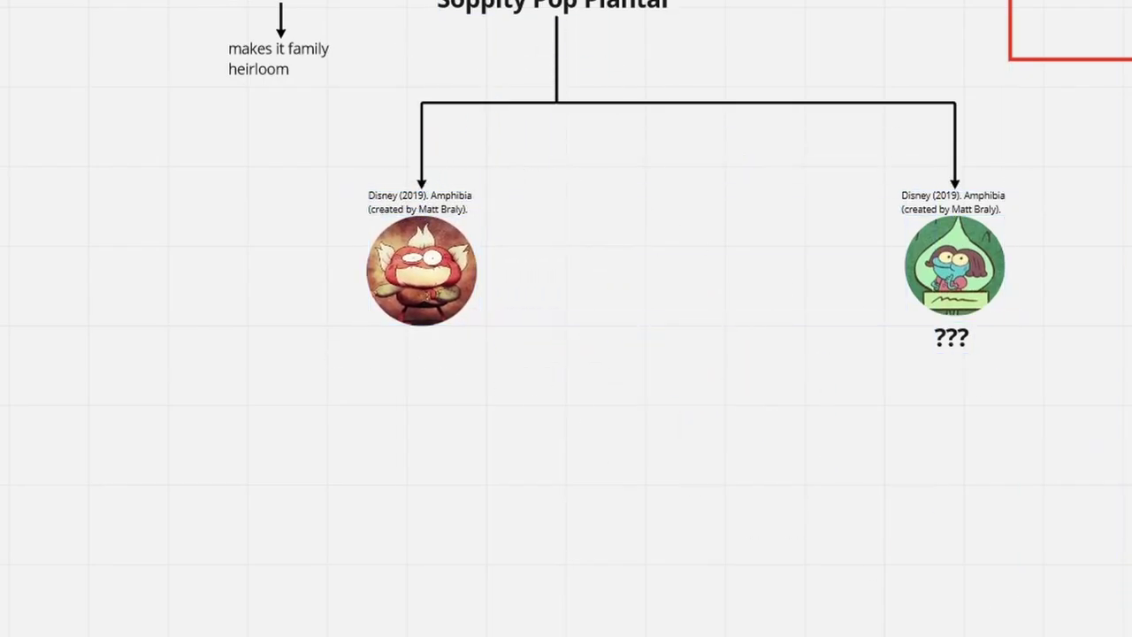
Paste the small "younger version" portrait between the two children and connect it to Hop Poppity Pop Plantar with an arrow.
{"action": "key", "text": "ctrl+v"}
{"action": "left_click_drag", "start_coordinate": [600, 433], "coordinate": [581, 344]}
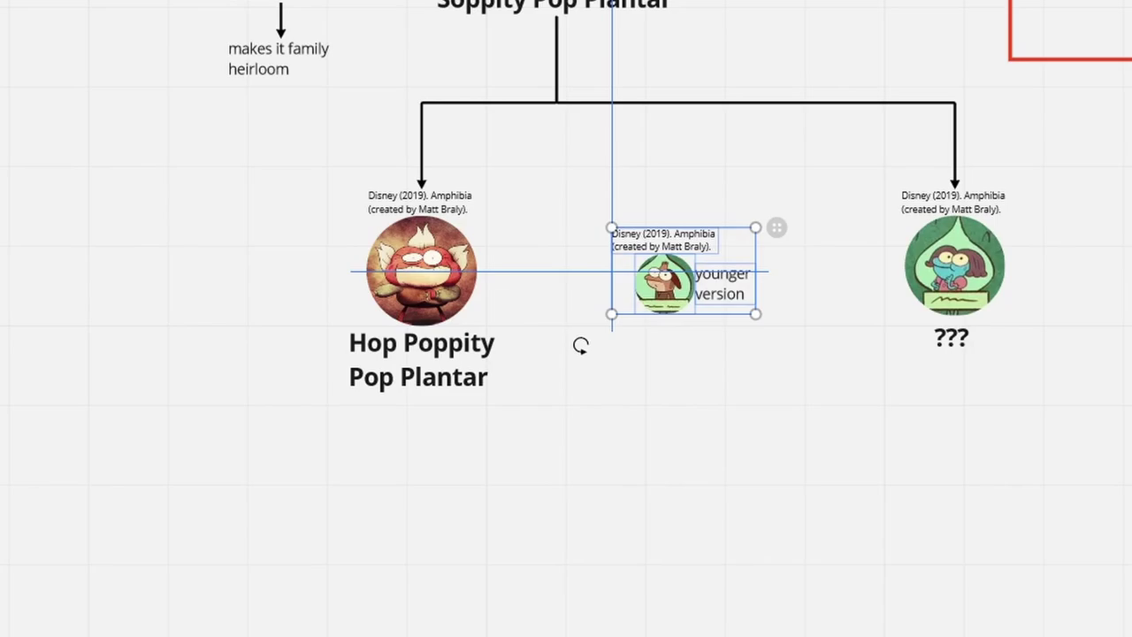
{"action": "left_click_drag", "start_coordinate": [617, 283], "coordinate": [478, 270]}
{"action": "key", "text": "Escape"}
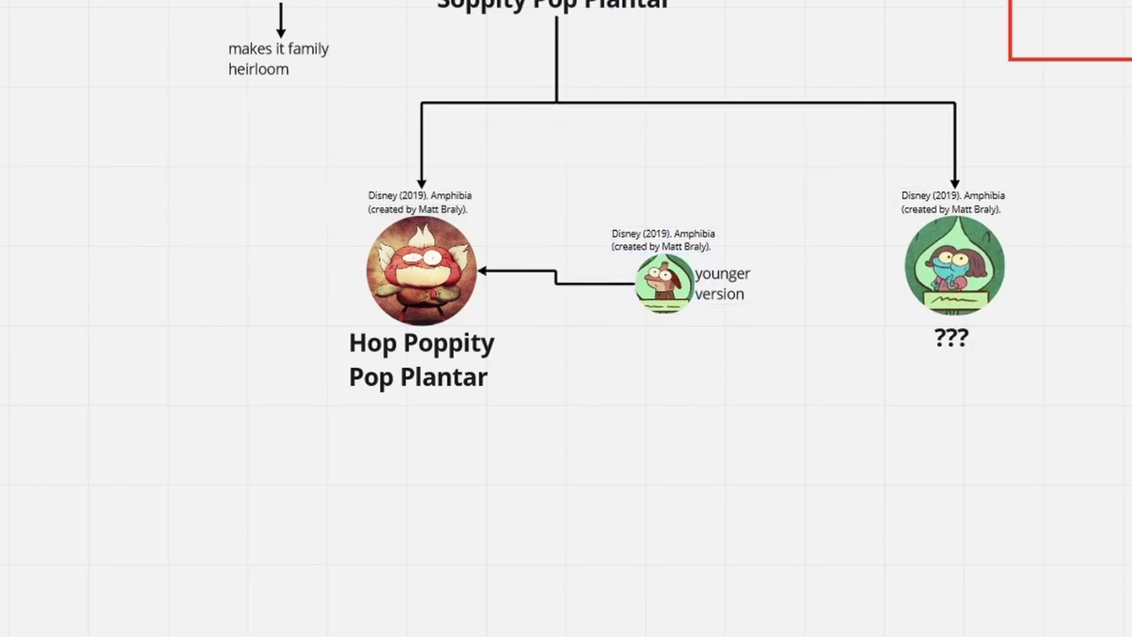
Add a "cane" note beside Hop Poppity Pop Plantar, align it under "makes it family heirloom", and connect it to his portrait.
{"action": "double_click", "coordinate": [266, 266]}
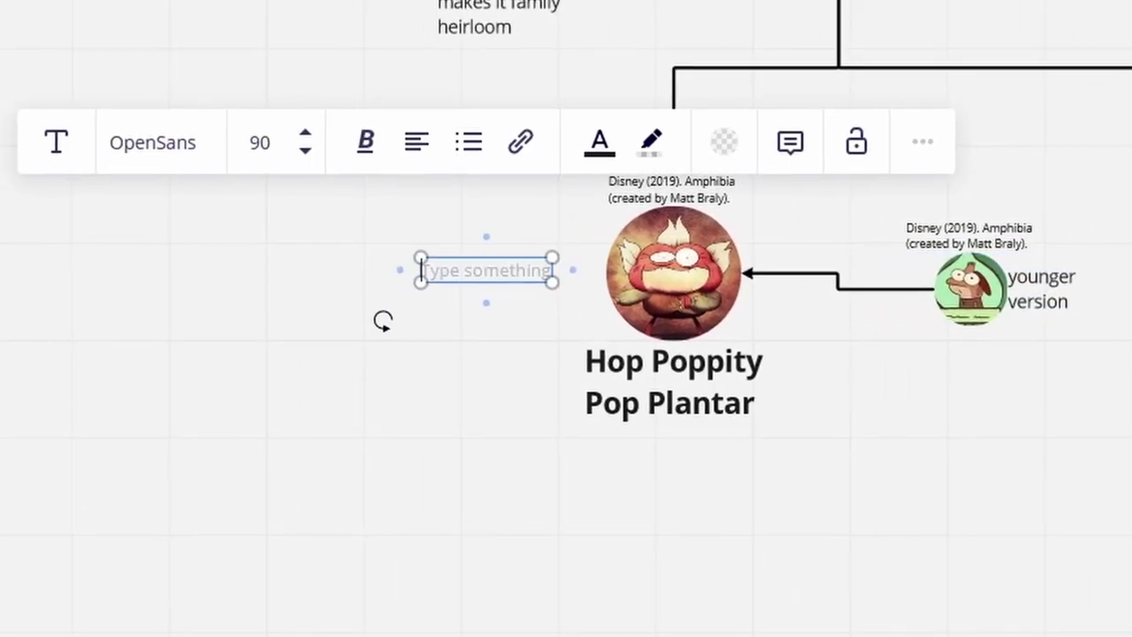
{"action": "type", "text": "cane"}
{"action": "left_click_drag", "start_coordinate": [231, 266], "coordinate": [265, 271]}
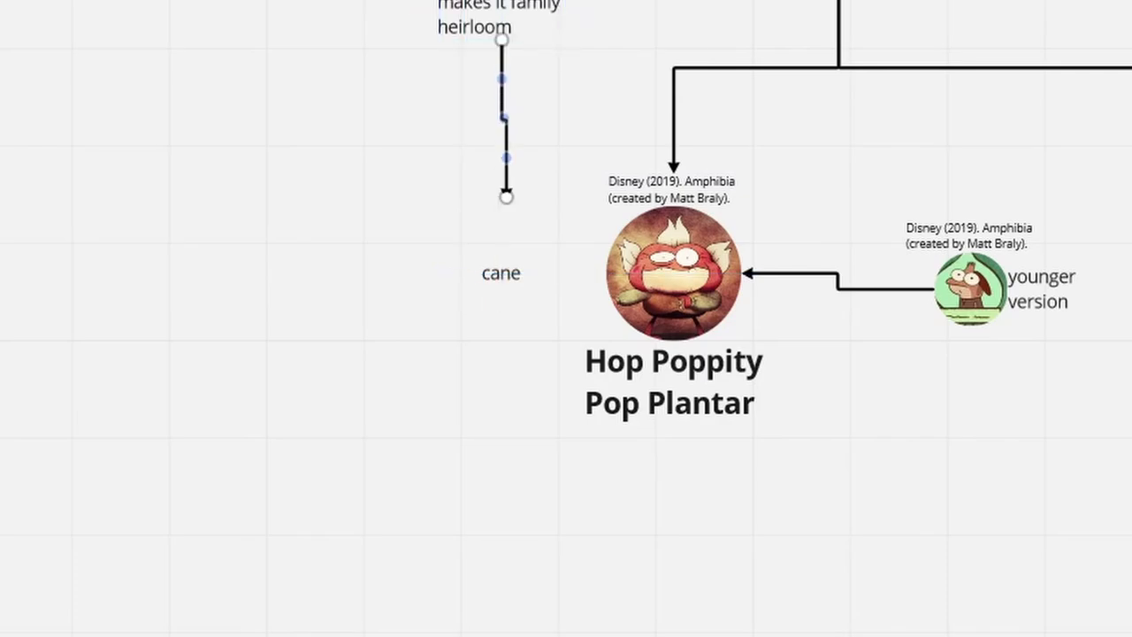
{"action": "left_click_drag", "start_coordinate": [524, 272], "coordinate": [609, 275]}
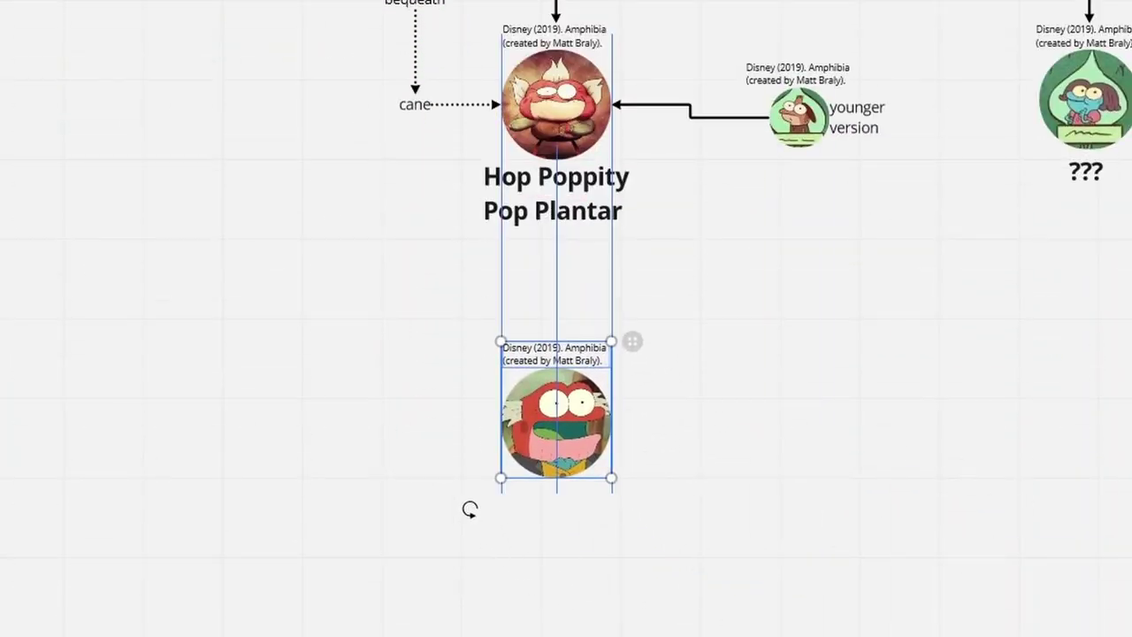
Connect Hop Poppity Pop Plantar down to Hopediah Plantar's portrait and add the nickname "-Hop Pop-" under Hopediah's name.
{"action": "left_click", "coordinate": [486, 221]}
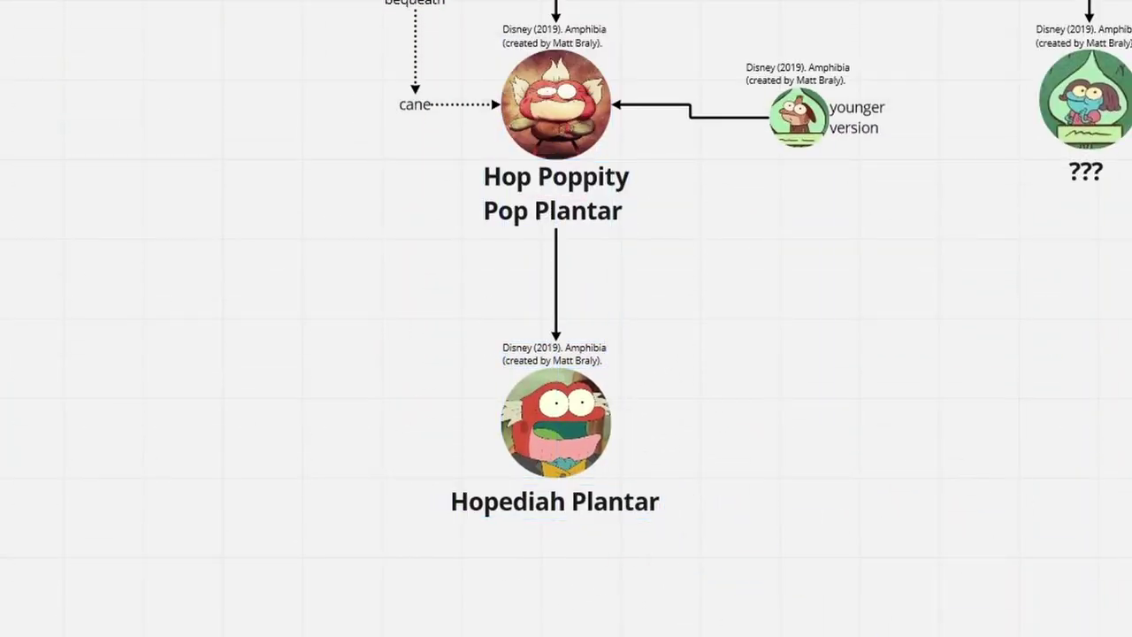
{"action": "left_click", "coordinate": [542, 530]}
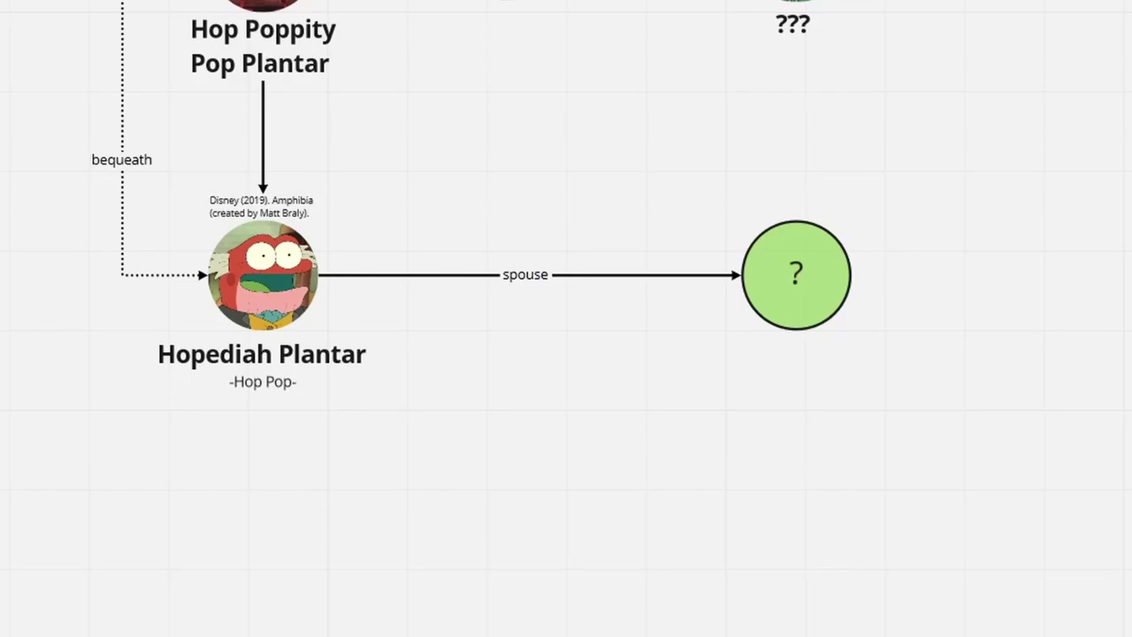
Annotate Hopediah's unknown spouse with "not in the show" above the circle and "divorced or deceased?" beside it.
{"action": "left_click", "coordinate": [794, 207]}
{"action": "type", "text": "not in the show"}
{"action": "left_click_drag", "start_coordinate": [793, 207], "coordinate": [794, 209]}
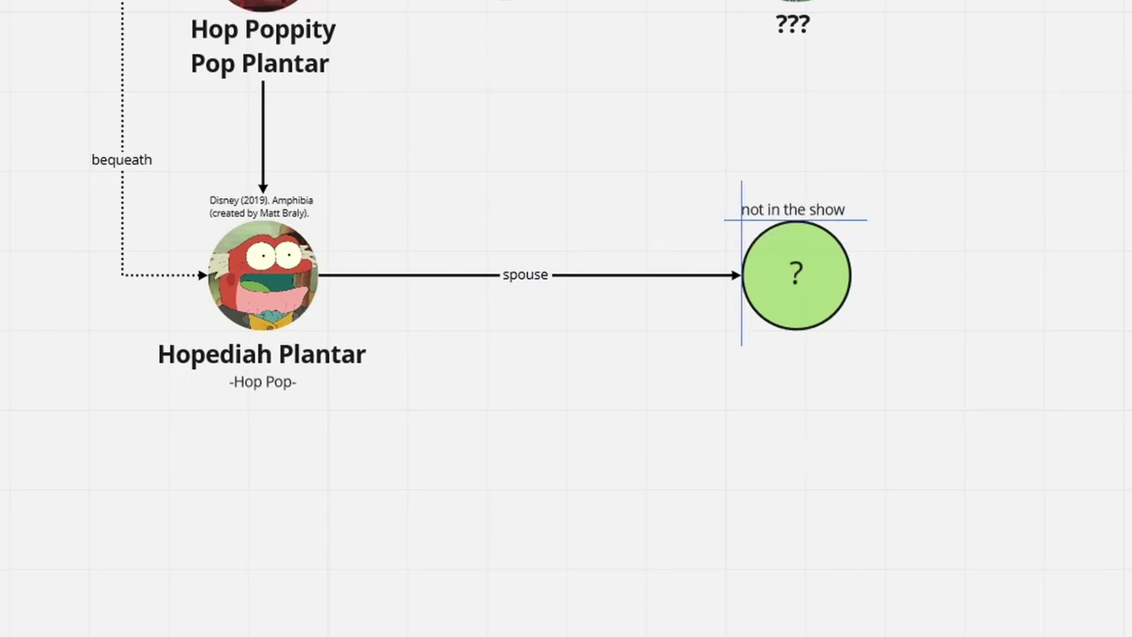
{"action": "left_click", "coordinate": [900, 265]}
{"action": "type", "text": "divorced or deceased?"}
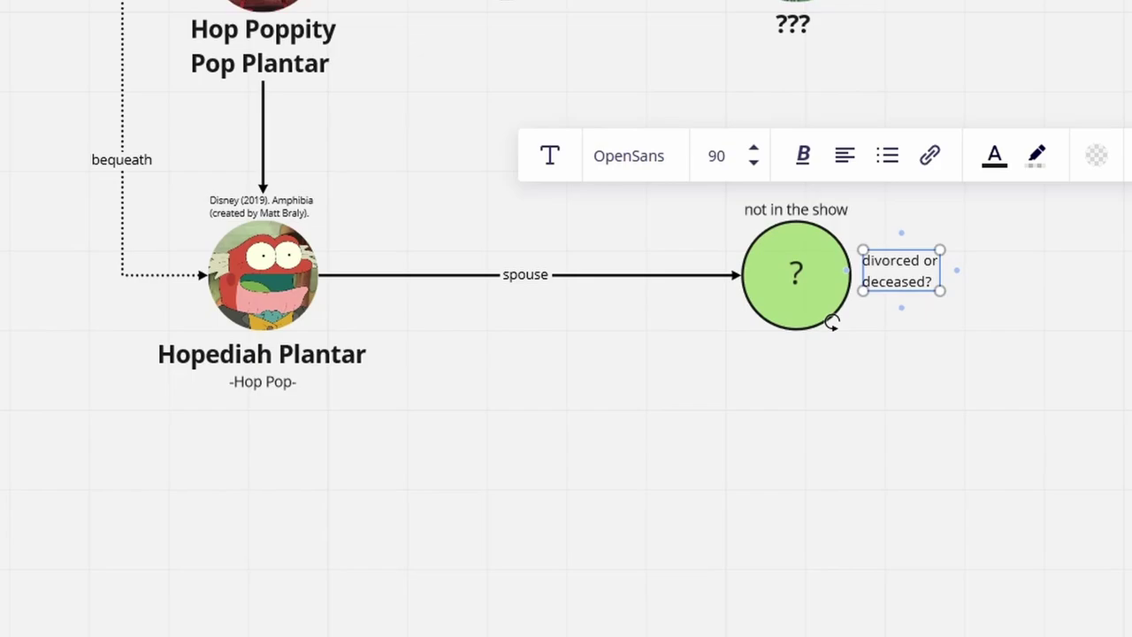
{"action": "key", "text": "Escape"}
Place the Mr. Plantar and Mrs. Plantar circles under a "???" heading and draw a freehand slanted line beyond the "divorced or deceased?" note.
{"action": "left_click_drag", "start_coordinate": [854, 530], "coordinate": [455, 525]}
{"action": "left_click_drag", "start_coordinate": [766, 505], "coordinate": [592, 528]}
{"action": "type", "text": "???"}
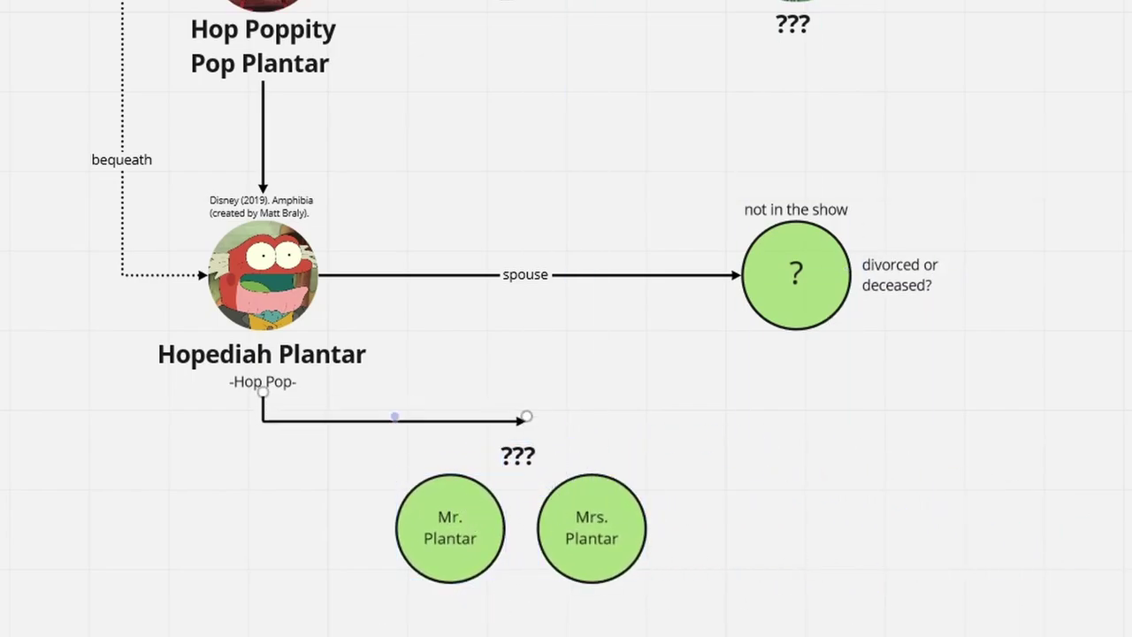
{"action": "left_click_drag", "start_coordinate": [662, 385], "coordinate": [662, 413]}
{"action": "left_click_drag", "start_coordinate": [1001, 184], "coordinate": [939, 334]}
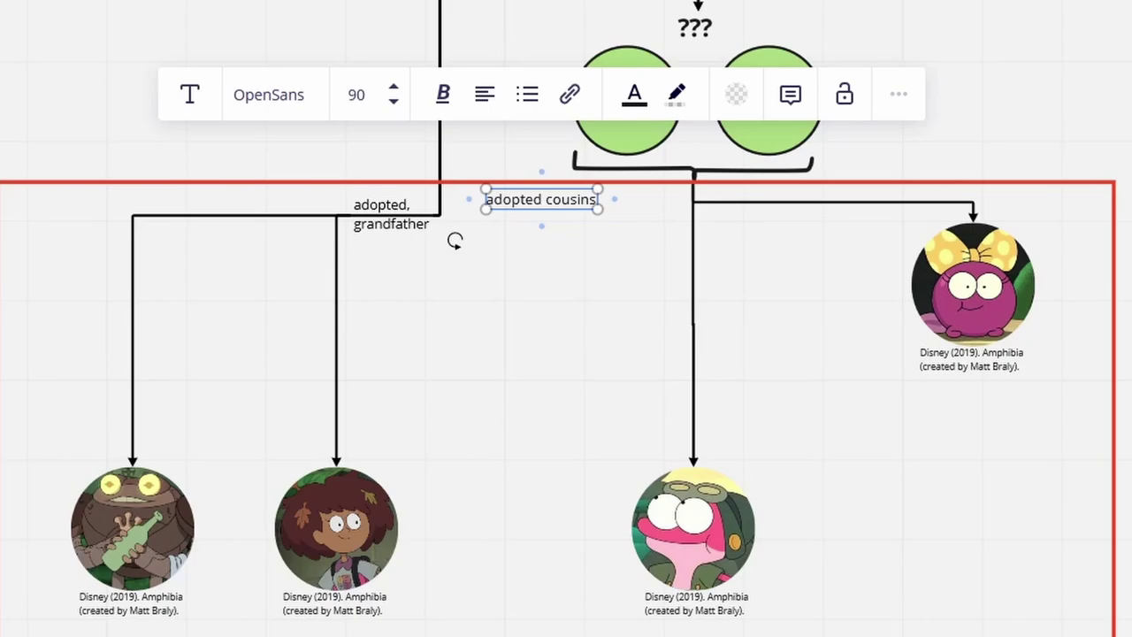
Connect the pink frog's portrait in the red frame to Ivy Sundew and label the connector "dating".
{"action": "scroll", "coordinate": [566, 353], "scroll_direction": "right", "scroll_amount": 3}
{"action": "left_click", "coordinate": [537, 531]}
{"action": "left_click_drag", "start_coordinate": [597, 531], "coordinate": [938, 524]}
{"action": "double_click", "coordinate": [669, 529]}
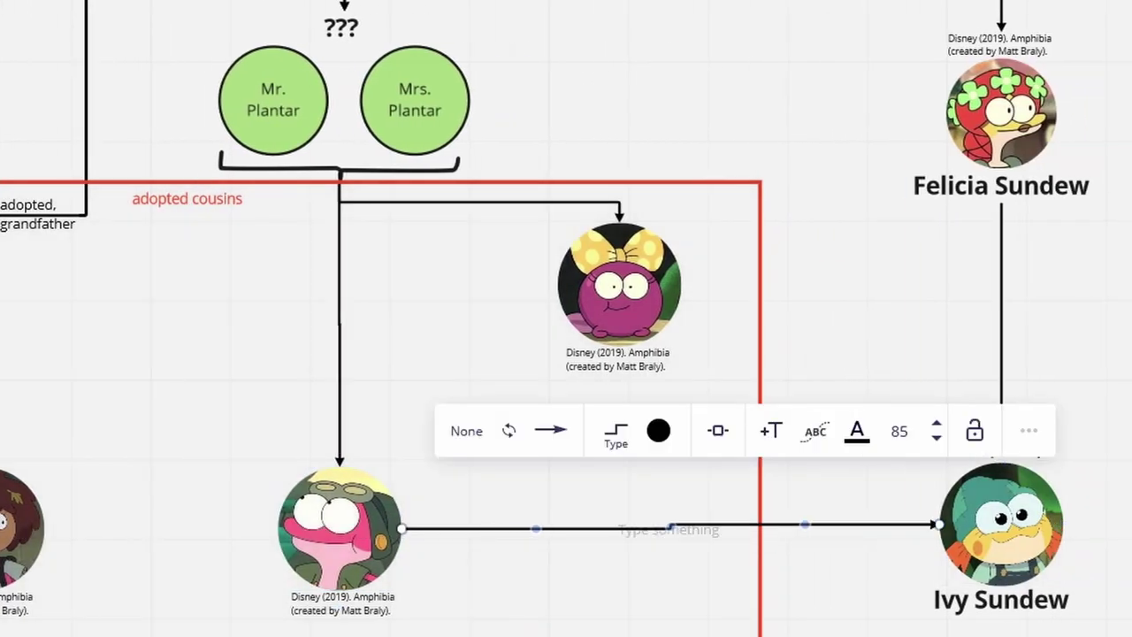
{"action": "key", "text": "Escape"}
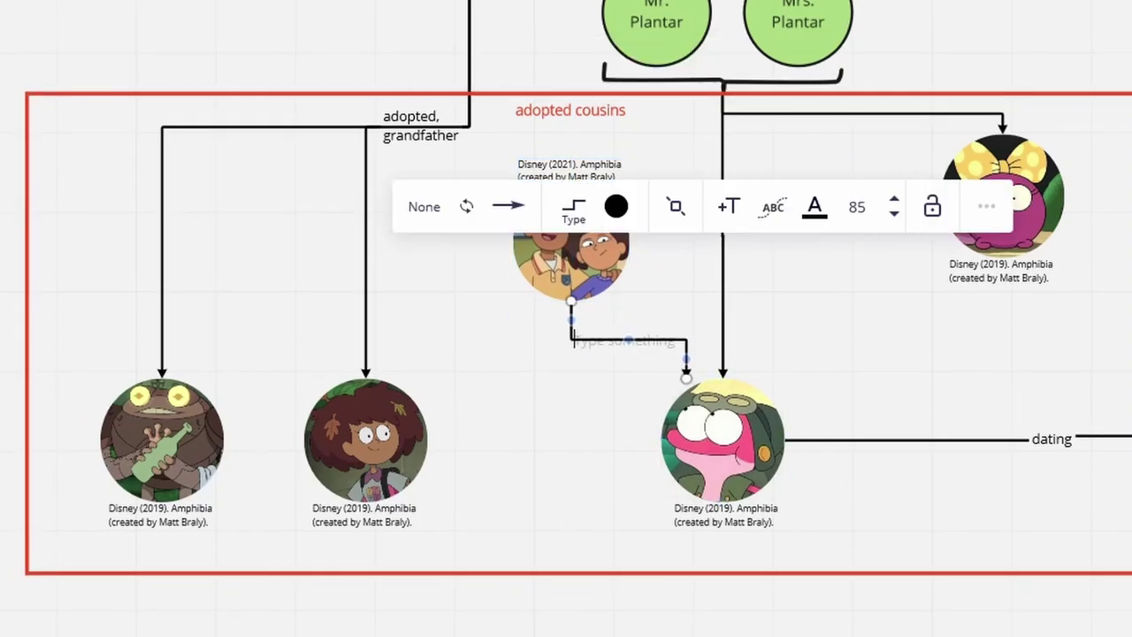
Label the human couple's connector to the pink frog "adopted", and connect the brown-haired girl to the couple and to the pink frog.
{"action": "type", "text": "dopte"}
{"action": "left_click", "coordinate": [365, 440]}
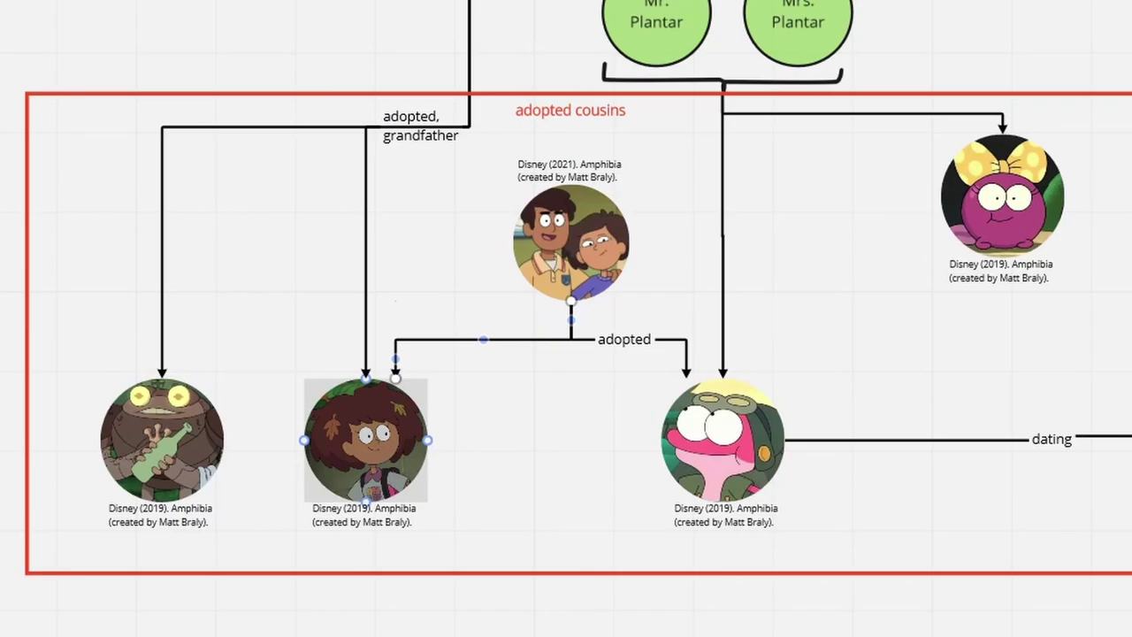
{"action": "left_click_drag", "start_coordinate": [427, 440], "coordinate": [662, 439]}
{"action": "double_click", "coordinate": [541, 440]}
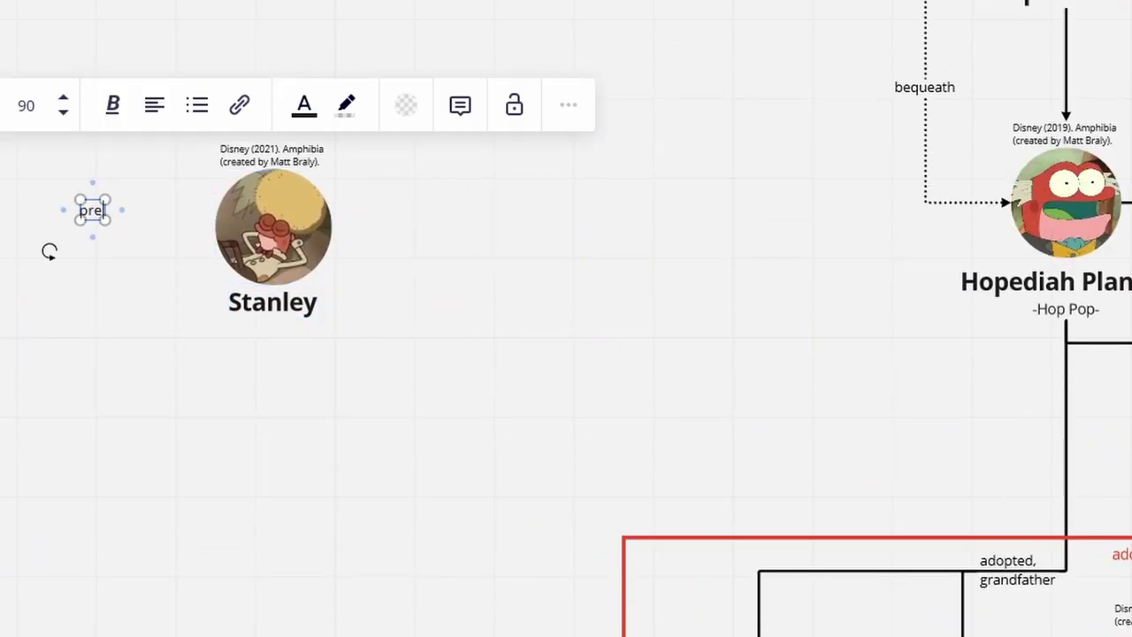
Annotate Stanley with the notes "pretended to be a Plantar" and "freeloaded at the farm" on either side of his portrait.
{"action": "type", "text": "ended to be a Plantar"}
{"action": "left_click", "coordinate": [49, 272]}
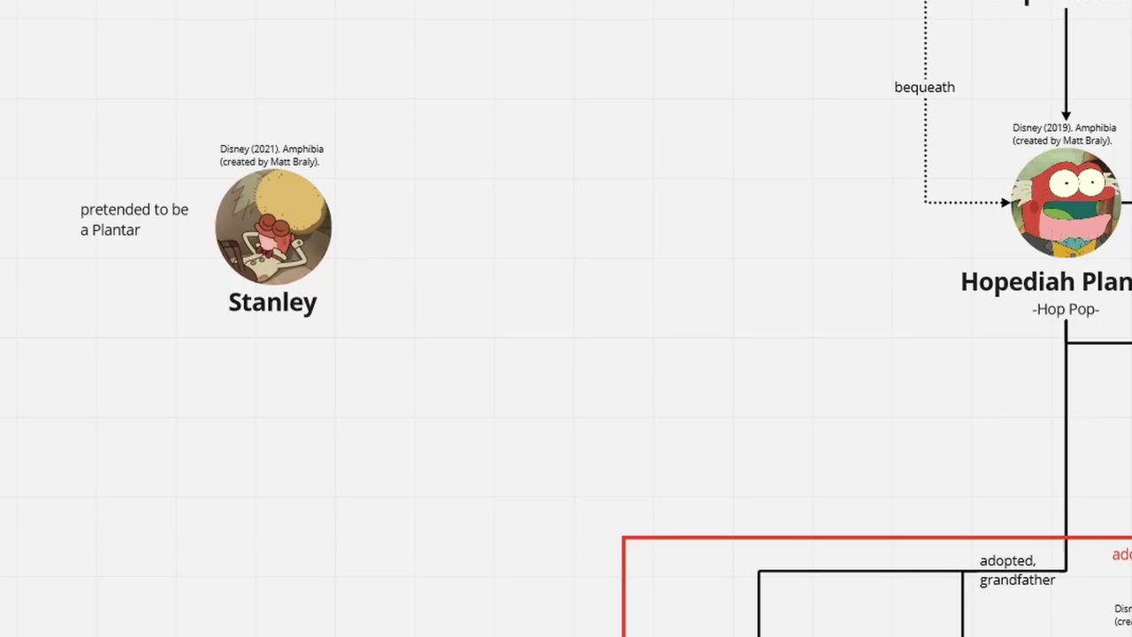
{"action": "left_click", "coordinate": [357, 211]}
{"action": "type", "text": "freeloaded at the farm"}
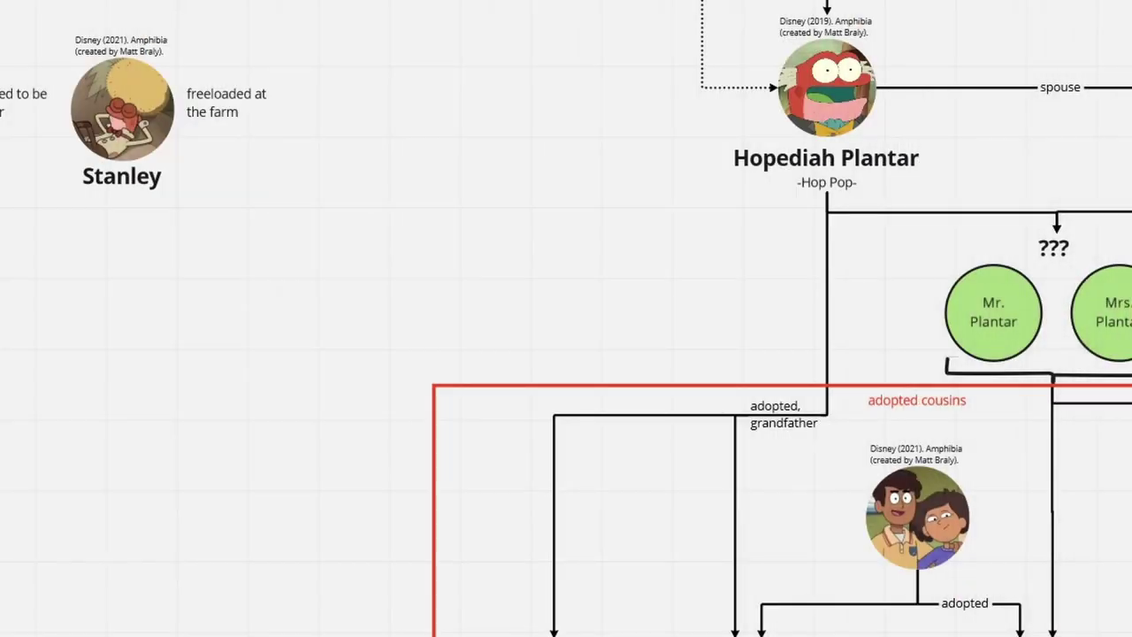
{"action": "scroll", "coordinate": [559, 361], "scroll_direction": "down", "scroll_amount": 10}
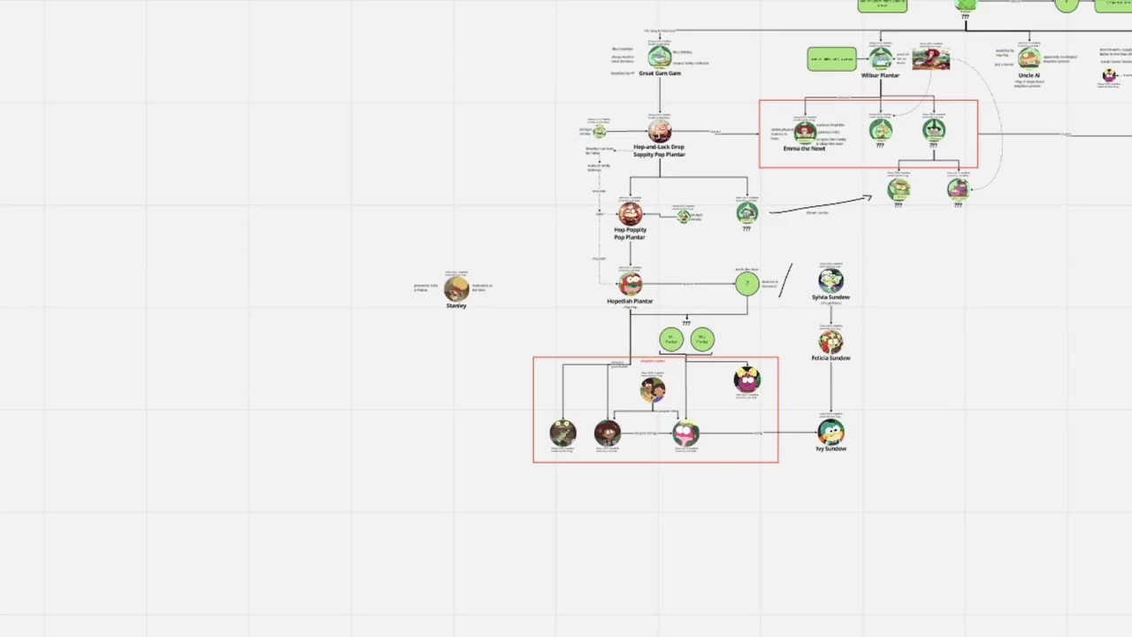